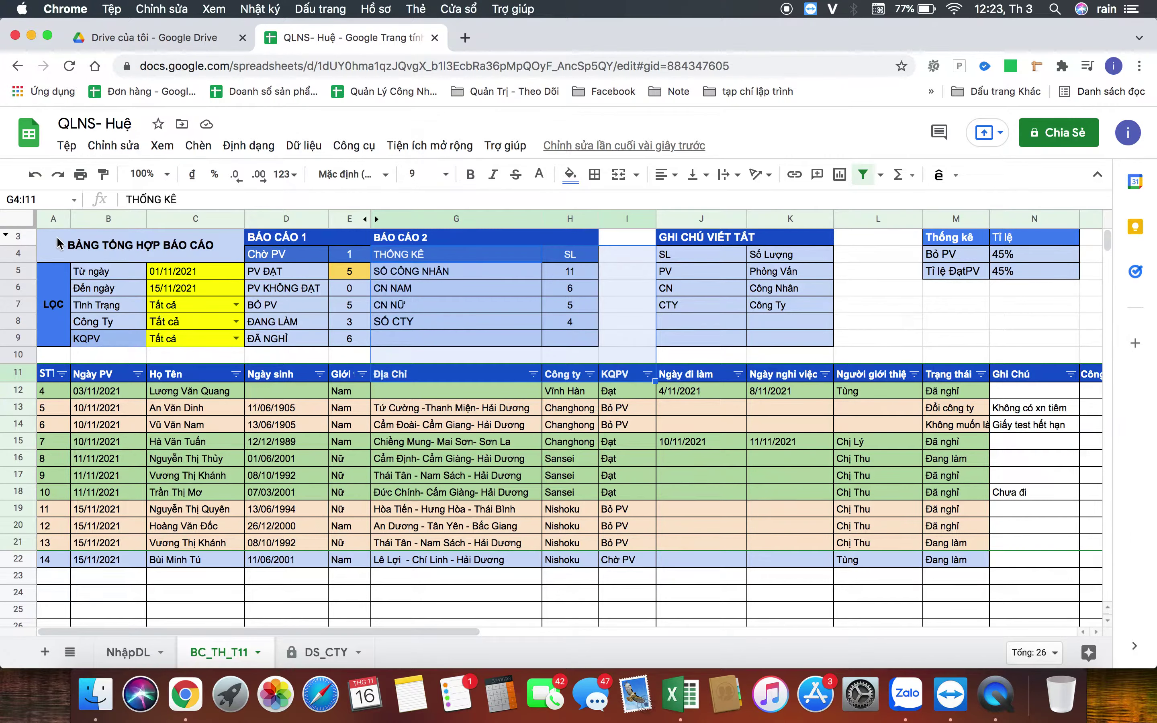
left_click_drag(58, 244, 201, 334)
left_click_drag(258, 279, 813, 341)
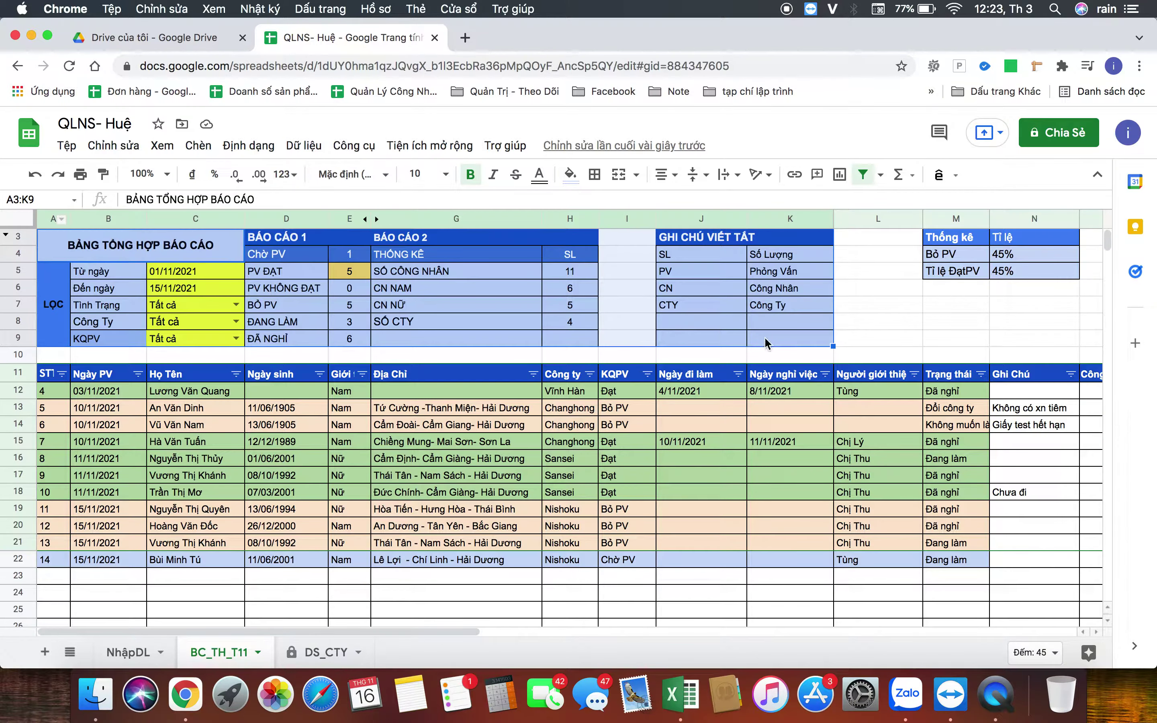
left_click(805, 342)
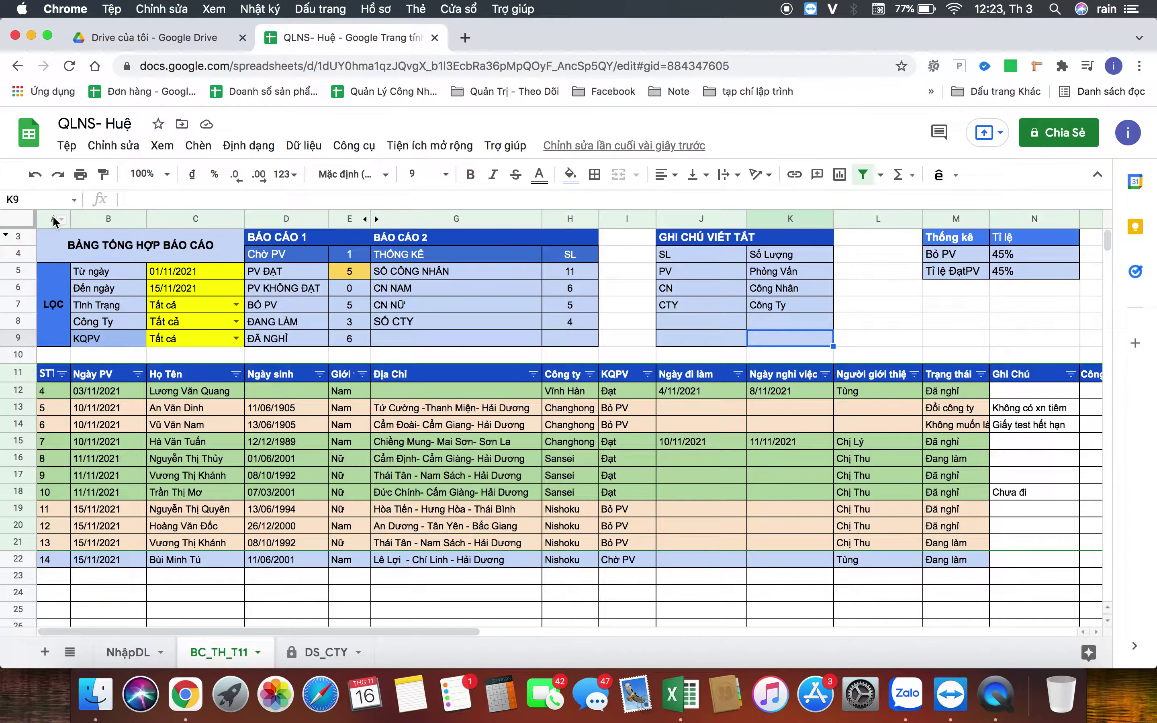
left_click_drag(56, 244, 745, 334)
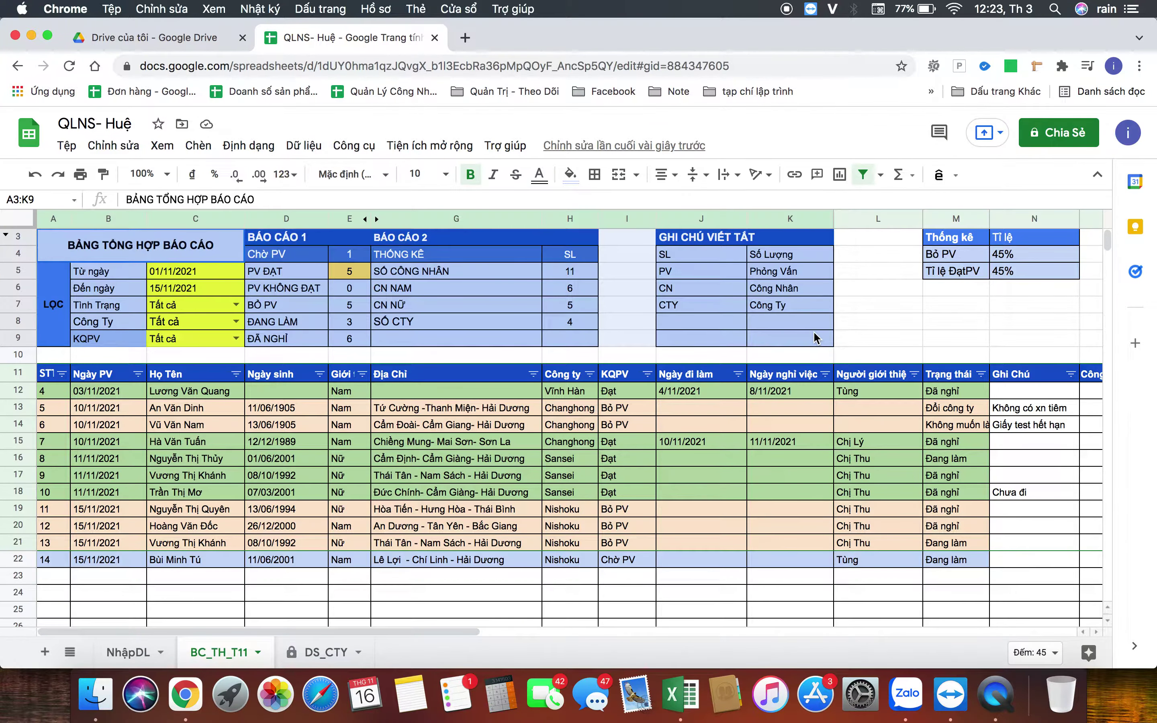
left_click_drag(814, 331, 814, 331)
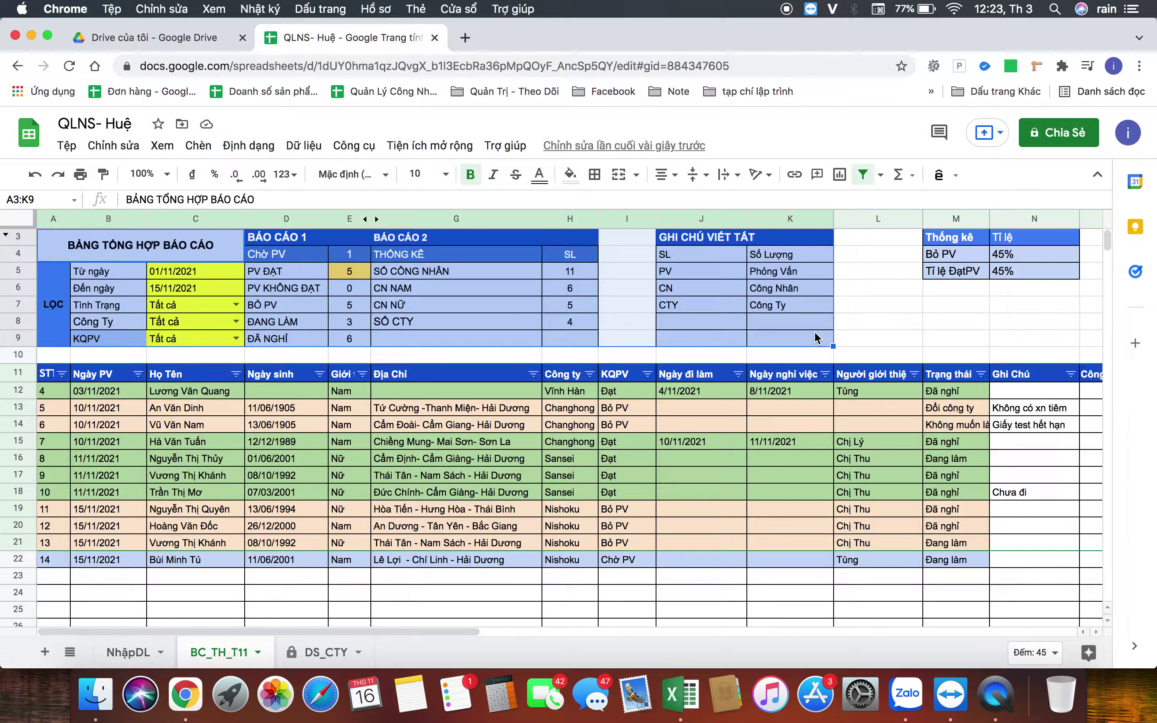
left_click(910, 301)
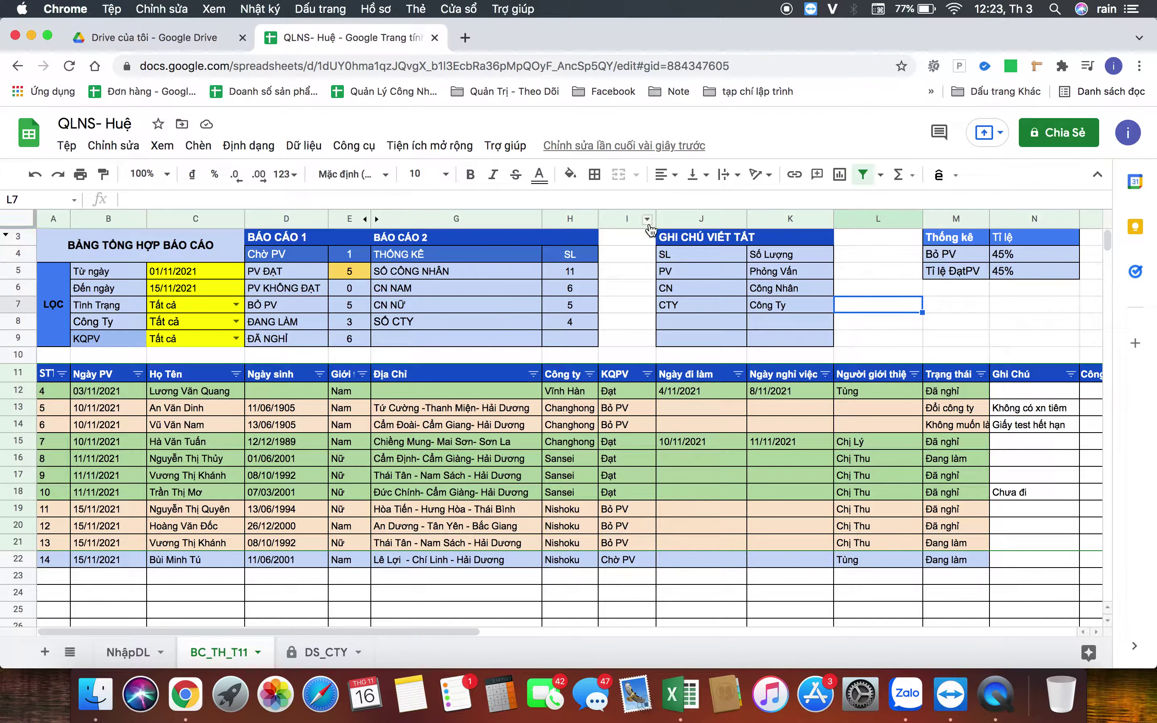
- Start a new range protection for columns G:K of the BC_TH_T11 sheet
left_click(488, 221)
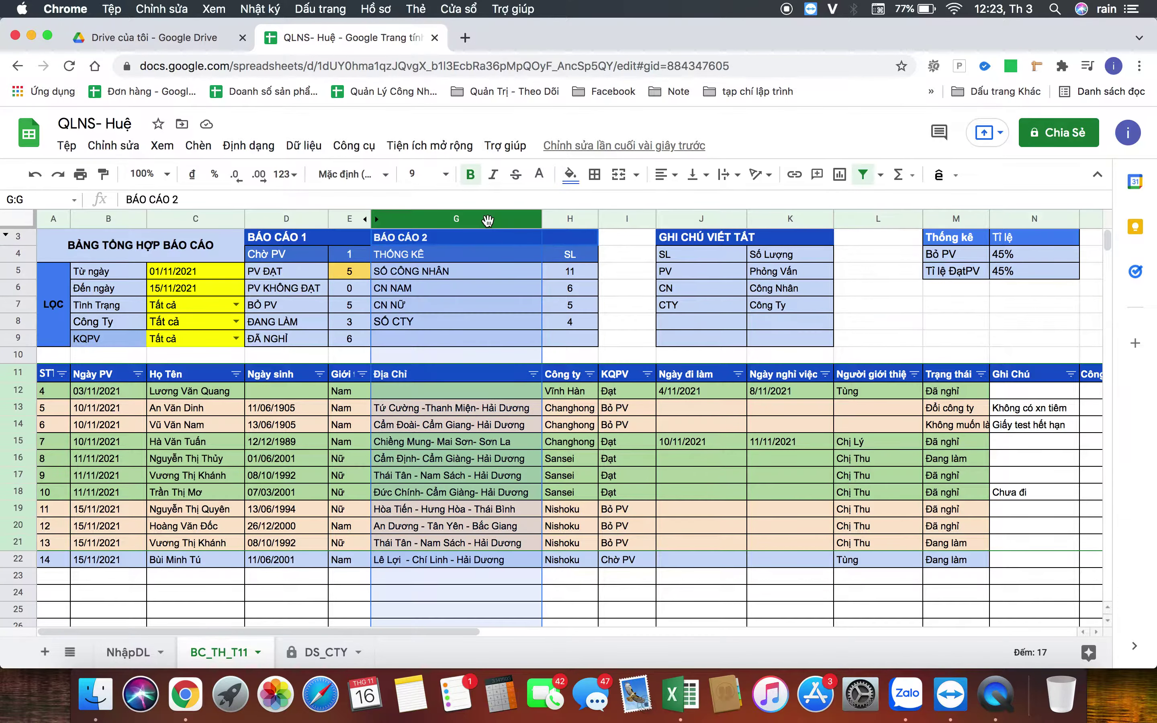
left_click(799, 219, "shift")
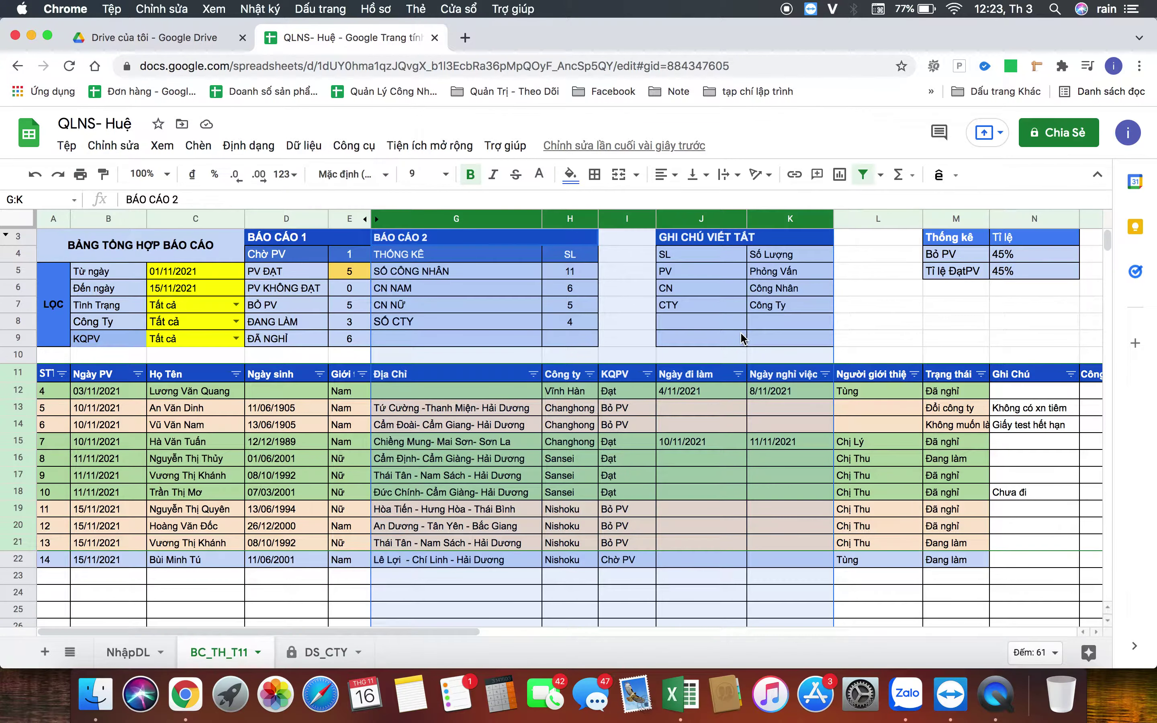
left_click(302, 143)
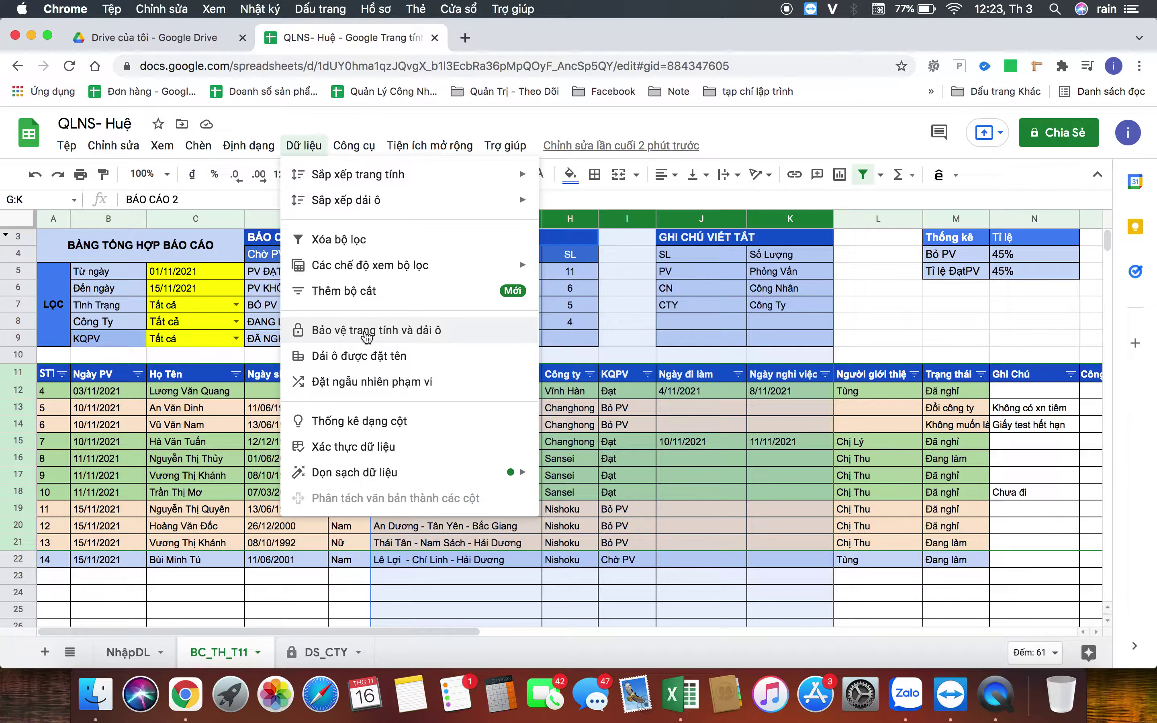
left_click(319, 330)
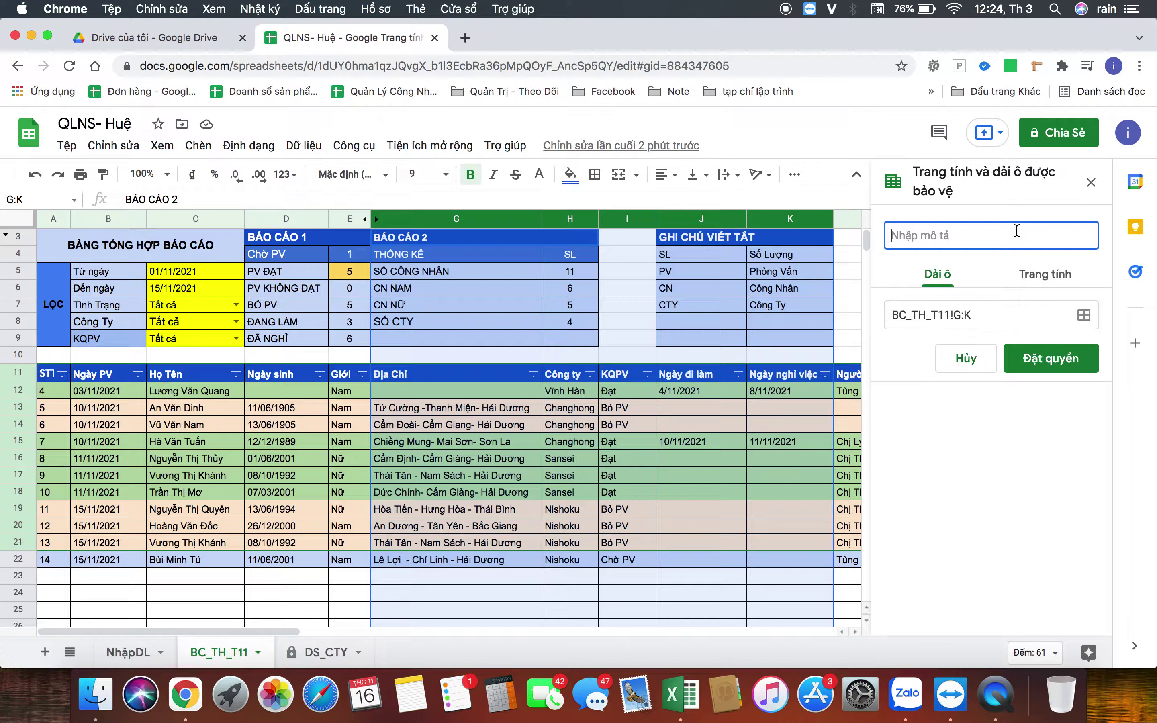
left_click(939, 276)
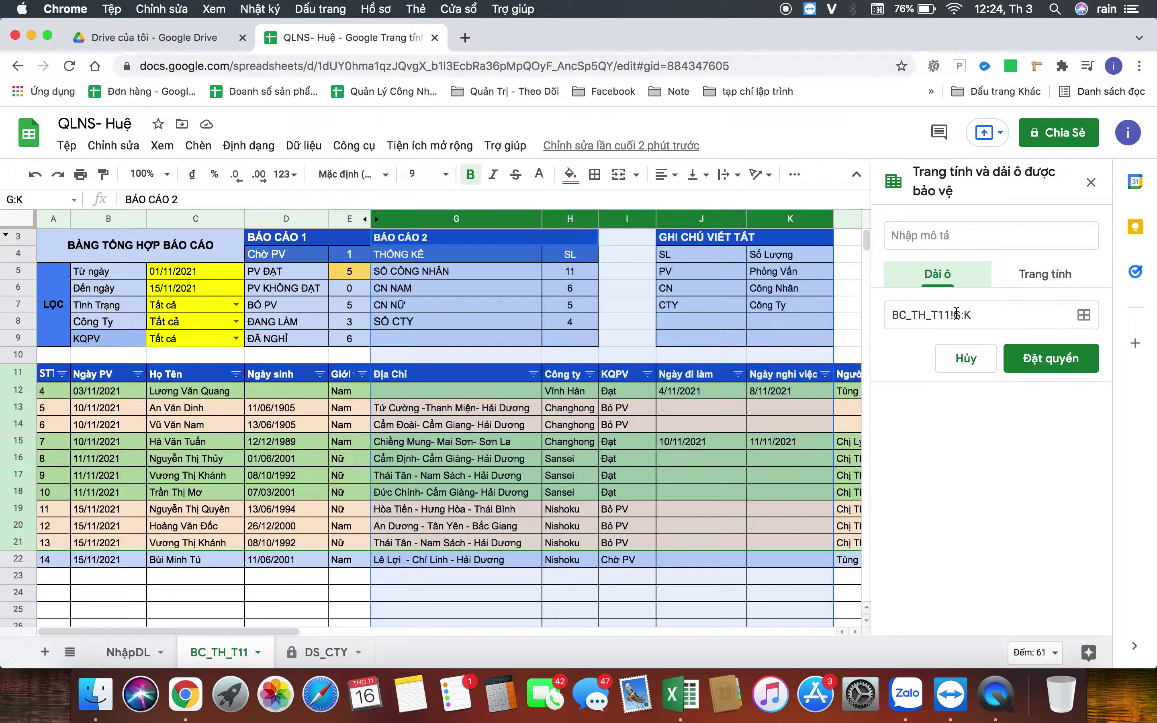
left_click_drag(954, 314, 979, 315)
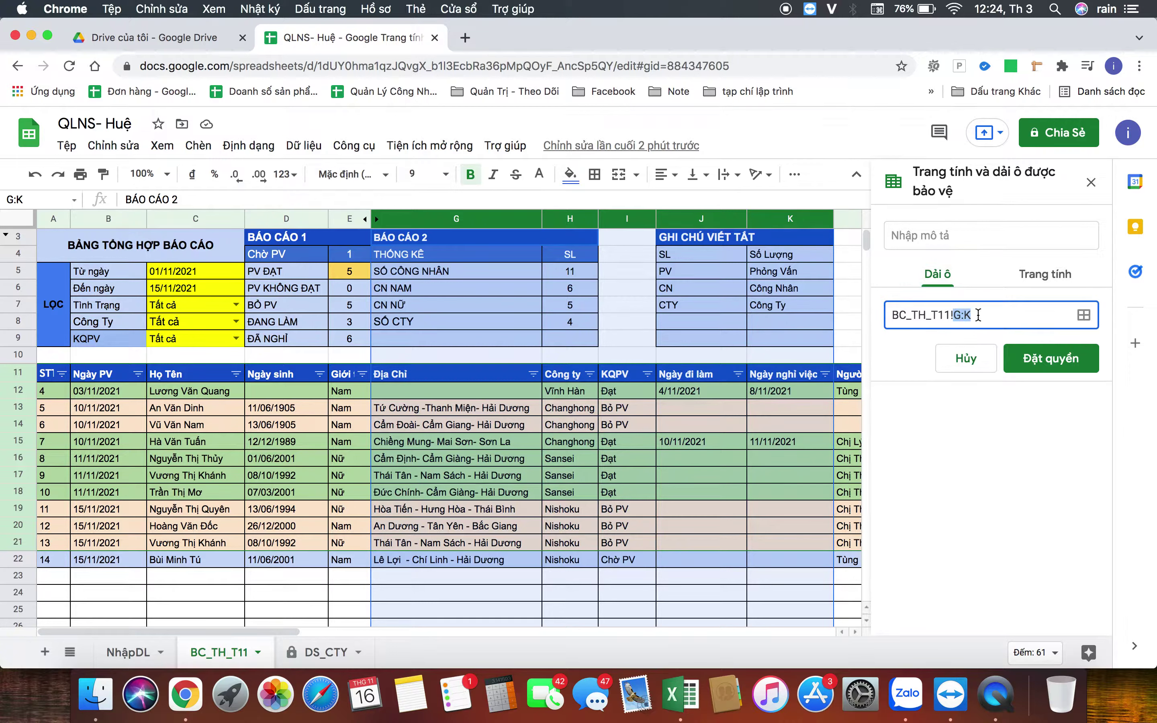
left_click(979, 315)
left_click_drag(978, 316, 954, 316)
left_click(938, 283)
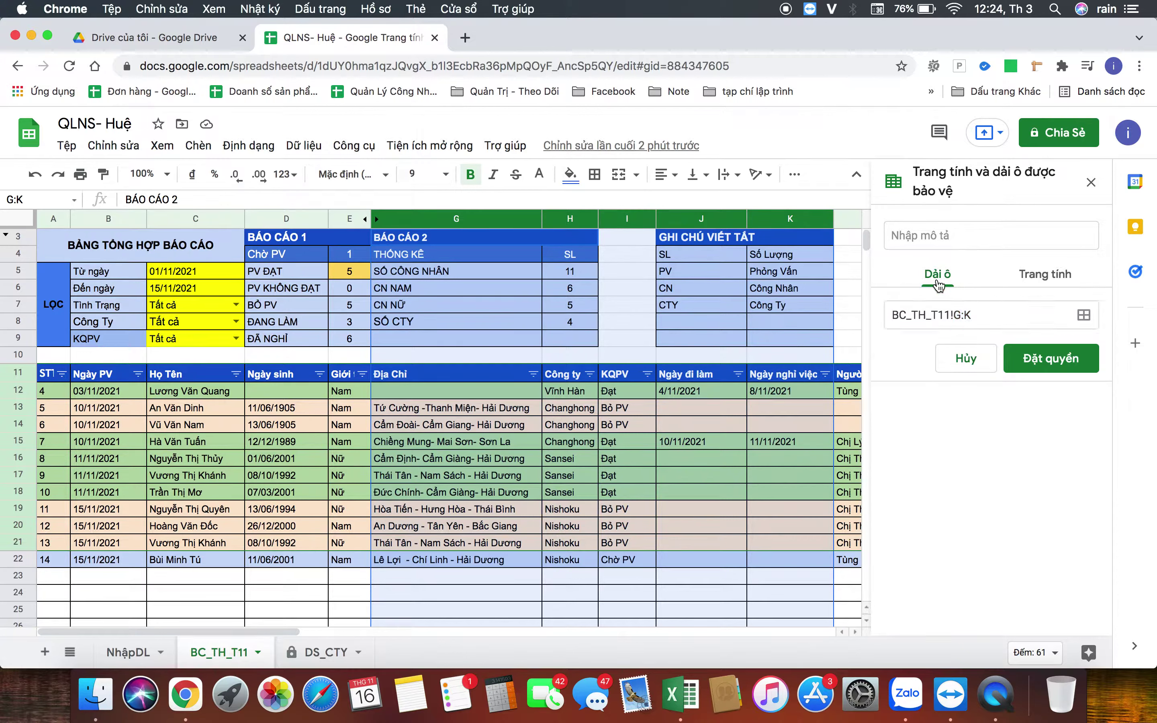
- Reselect the range to protect as columns C:H of the BC_TH_T11 sheet
left_click(1085, 317)
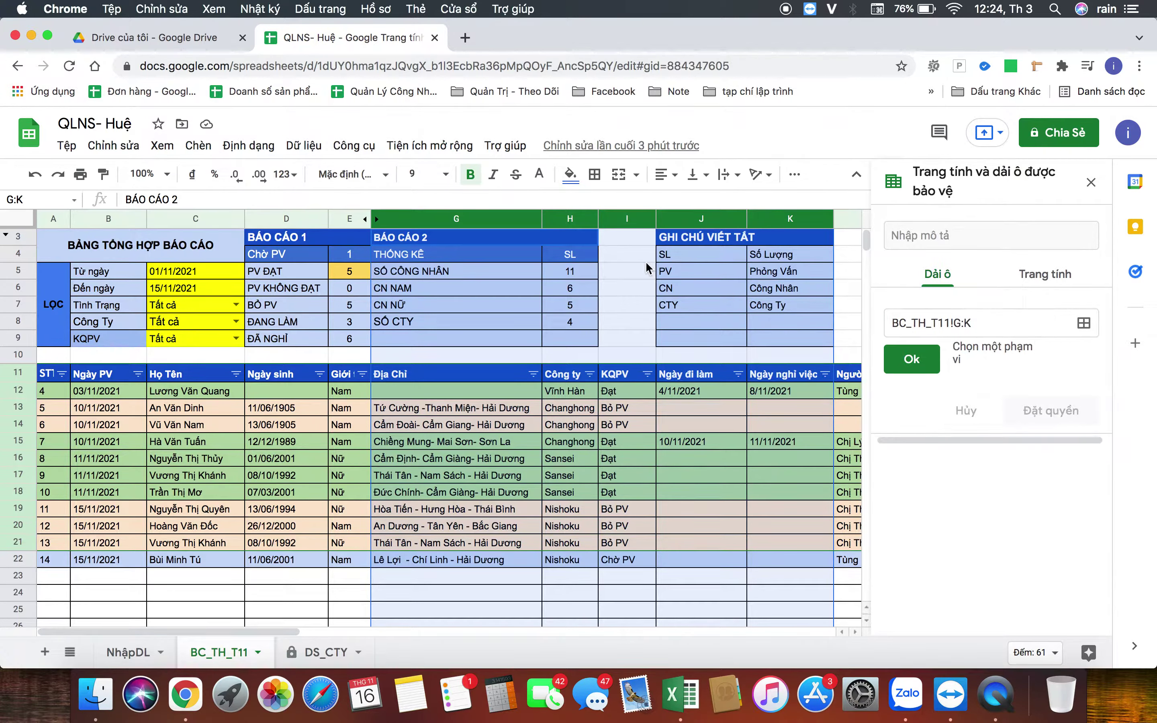
left_click(199, 216)
left_click(564, 218, "shift")
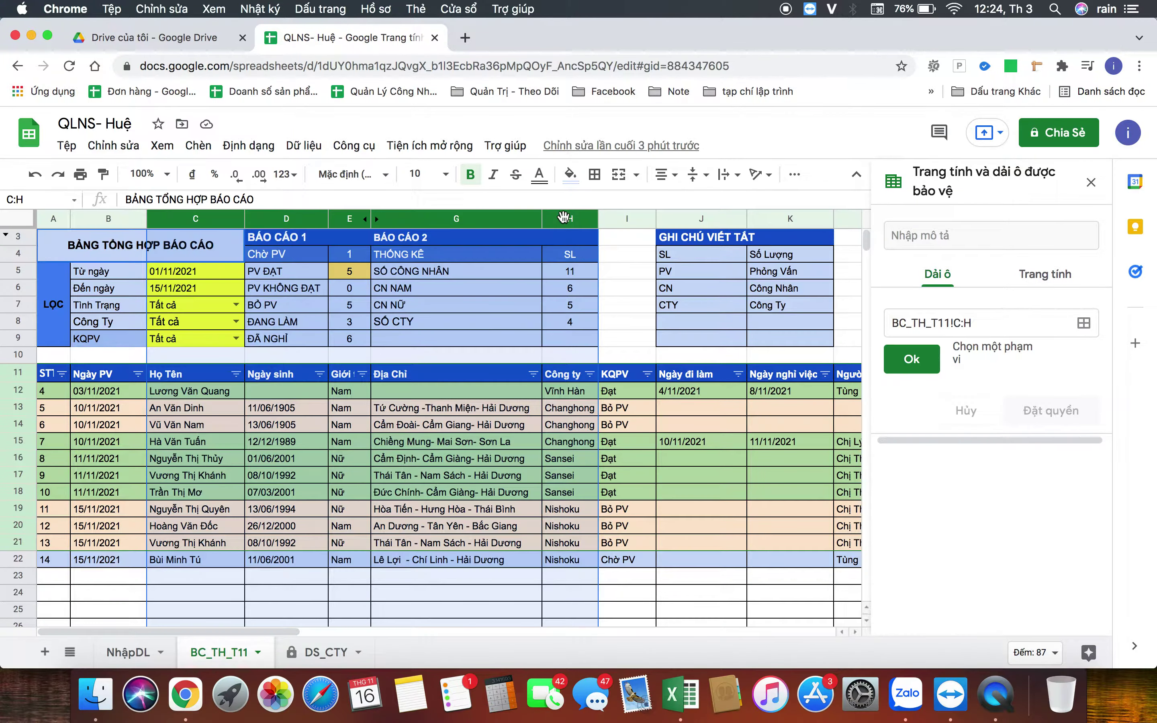
left_click_drag(997, 324, 956, 323)
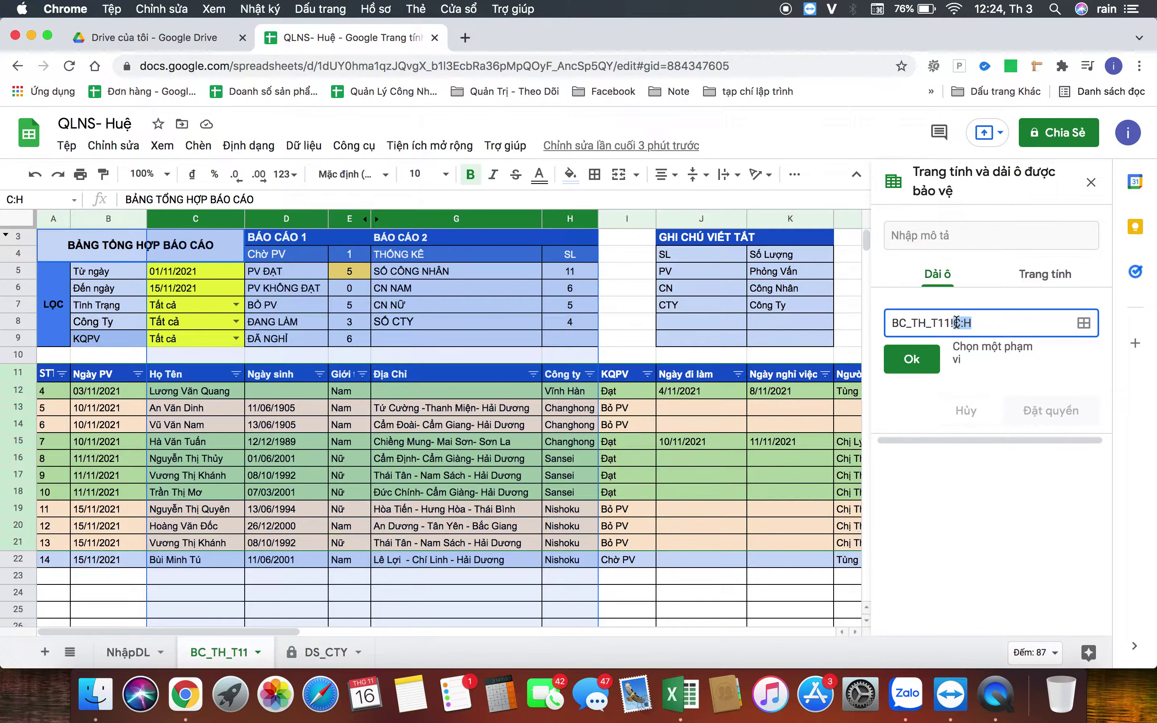
left_click(956, 323)
left_click(930, 363)
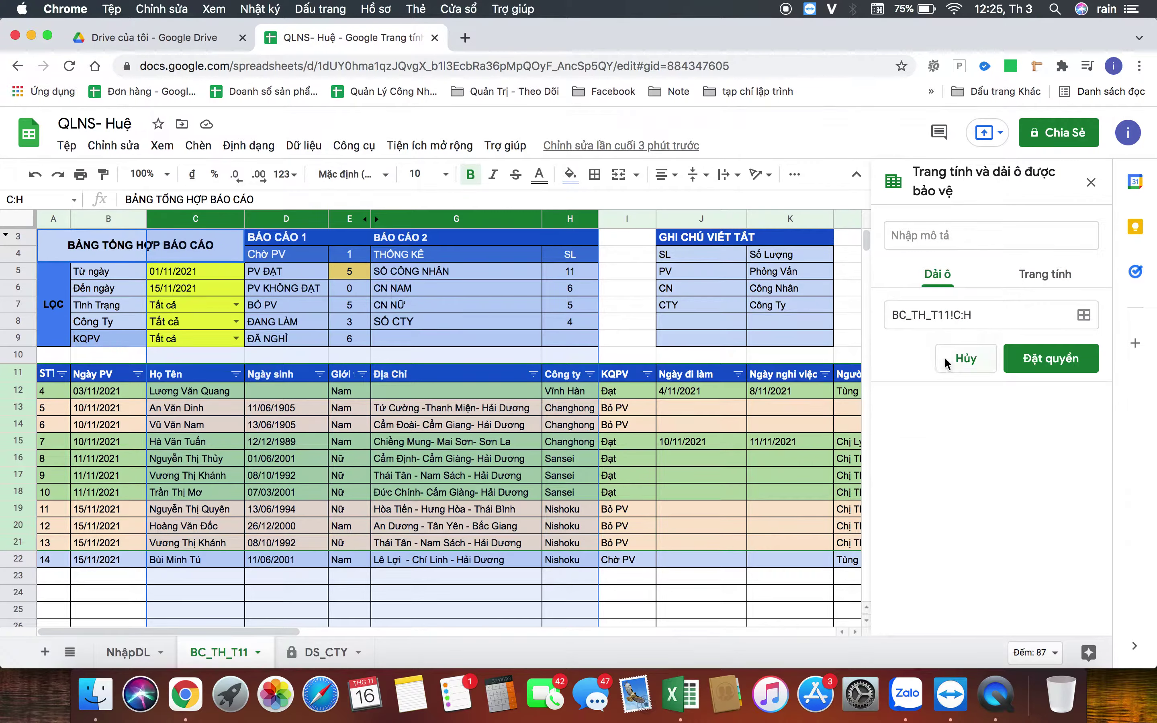
left_click(953, 356)
left_click(994, 225)
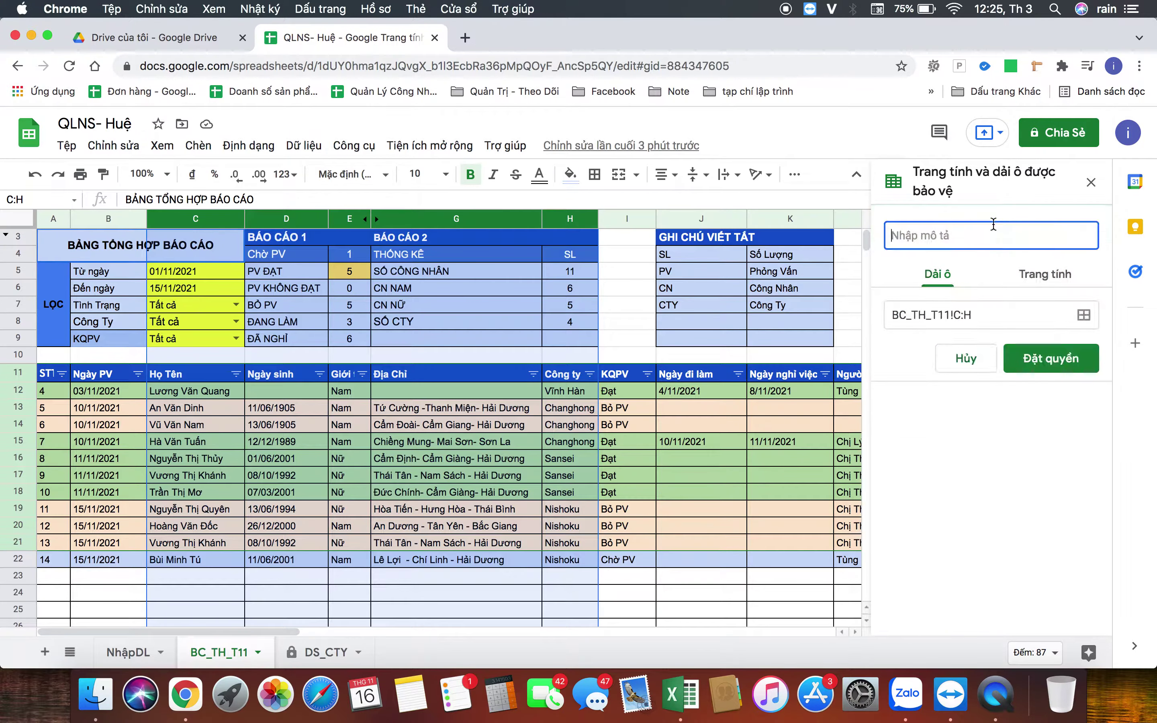
- Switch the protection from a cell range to the whole BC_TH_T11 sheet
left_click(1036, 281)
left_click(983, 277)
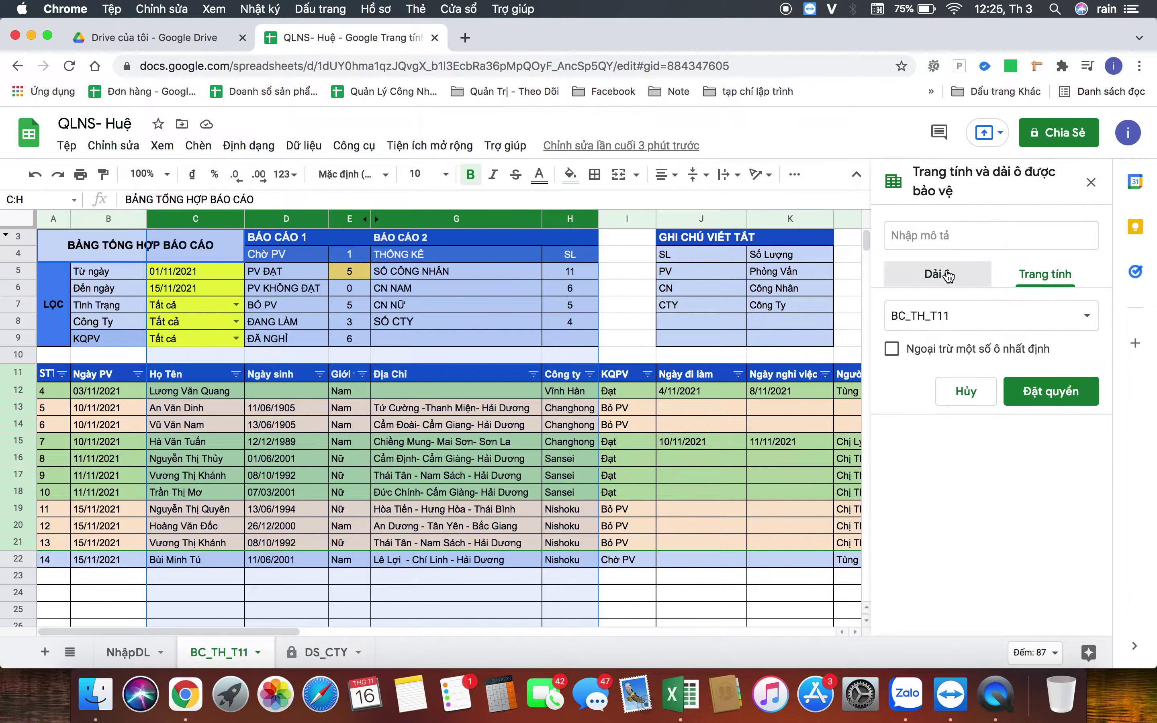
left_click(994, 312)
key("super+a")
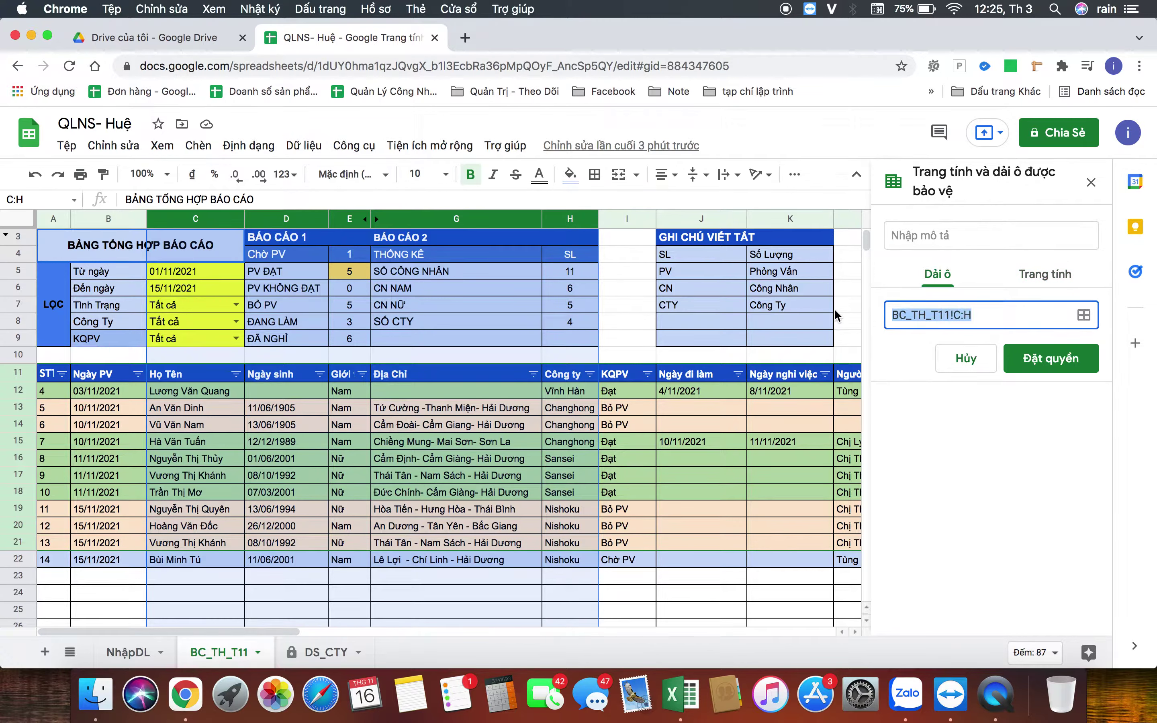
key("BackSpace")
left_click(951, 418)
left_click(1048, 276)
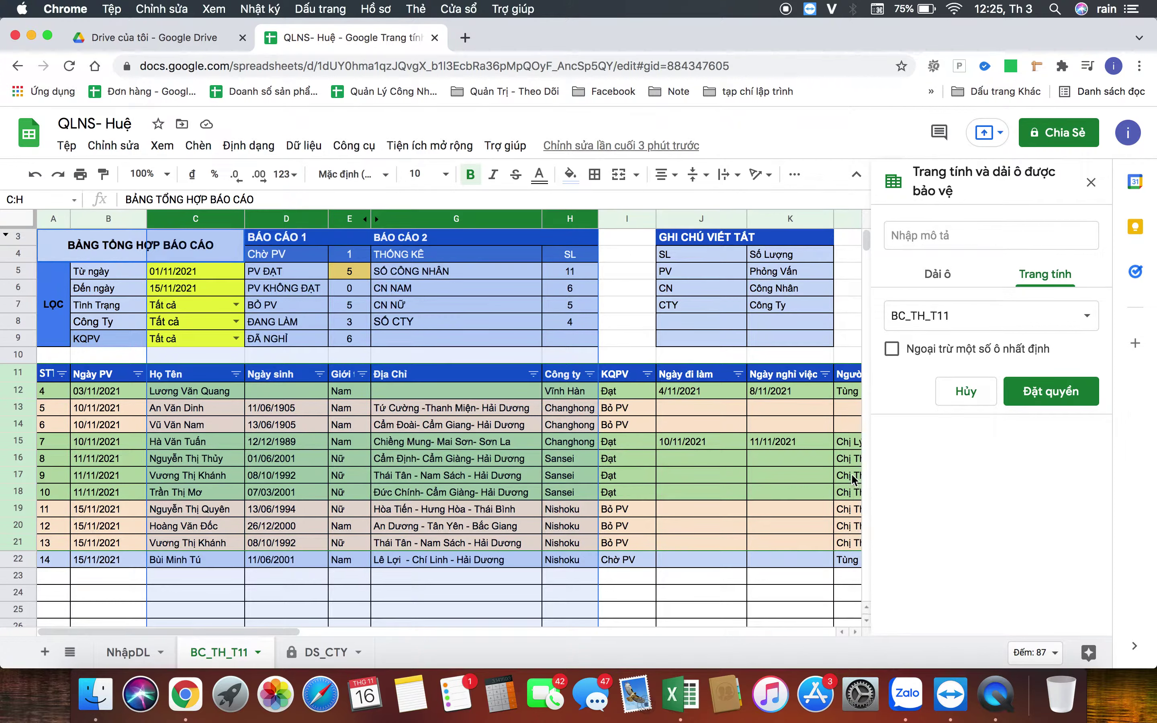
- Exclude the yellow filter cells C5:C9 from the sheet protection
left_click(893, 348)
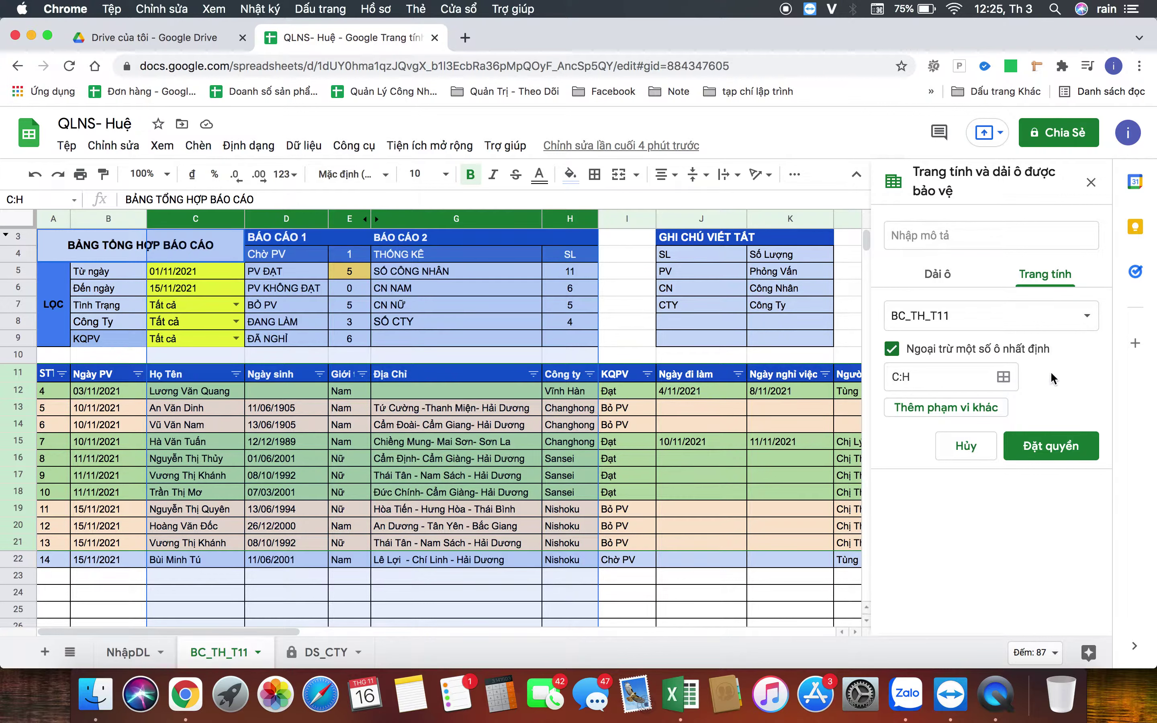
left_click(921, 376)
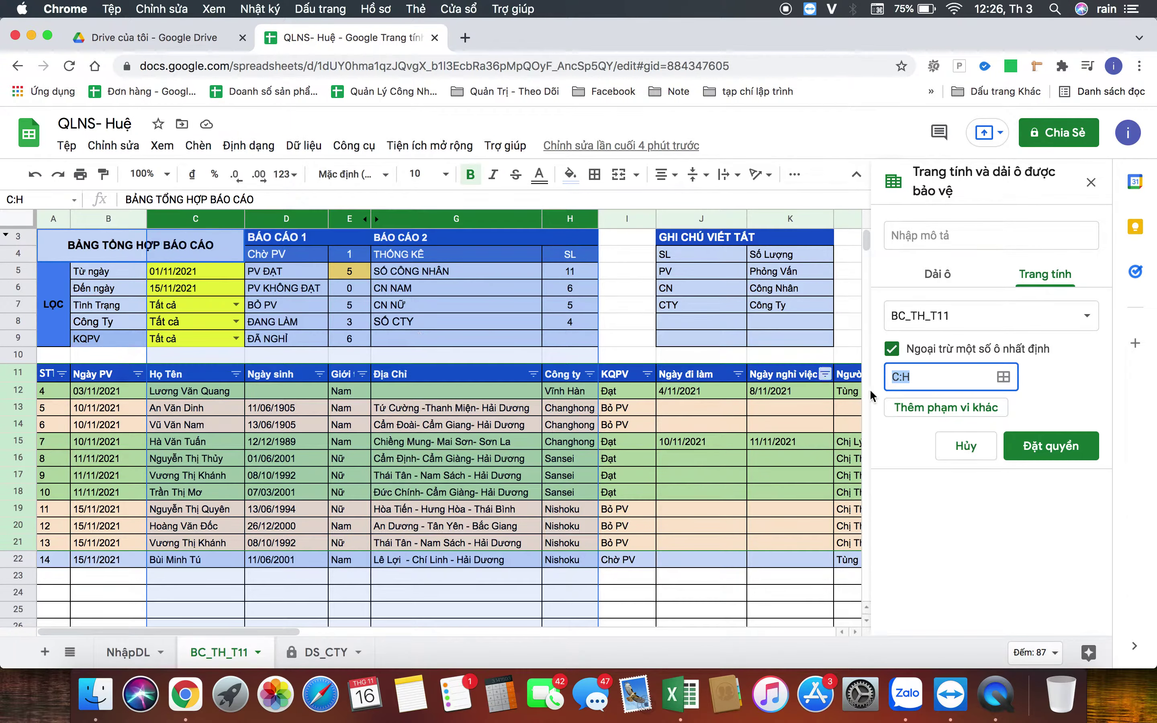
left_click(1004, 377)
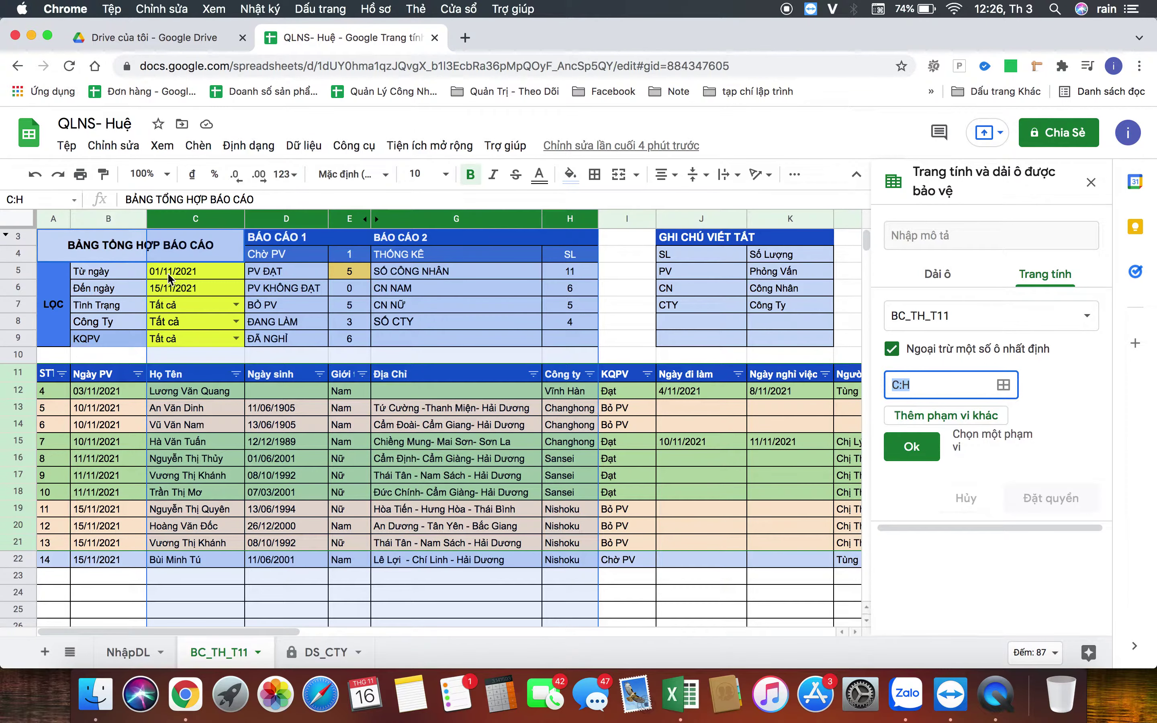
left_click_drag(164, 274, 203, 340)
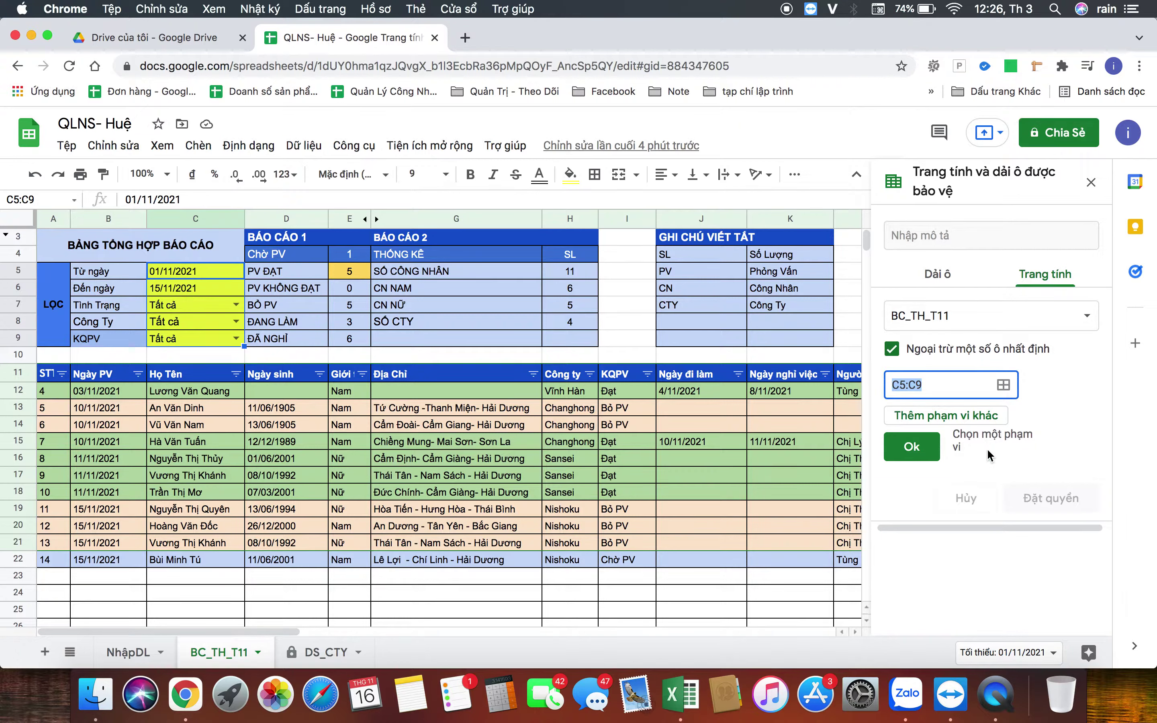
left_click(920, 454)
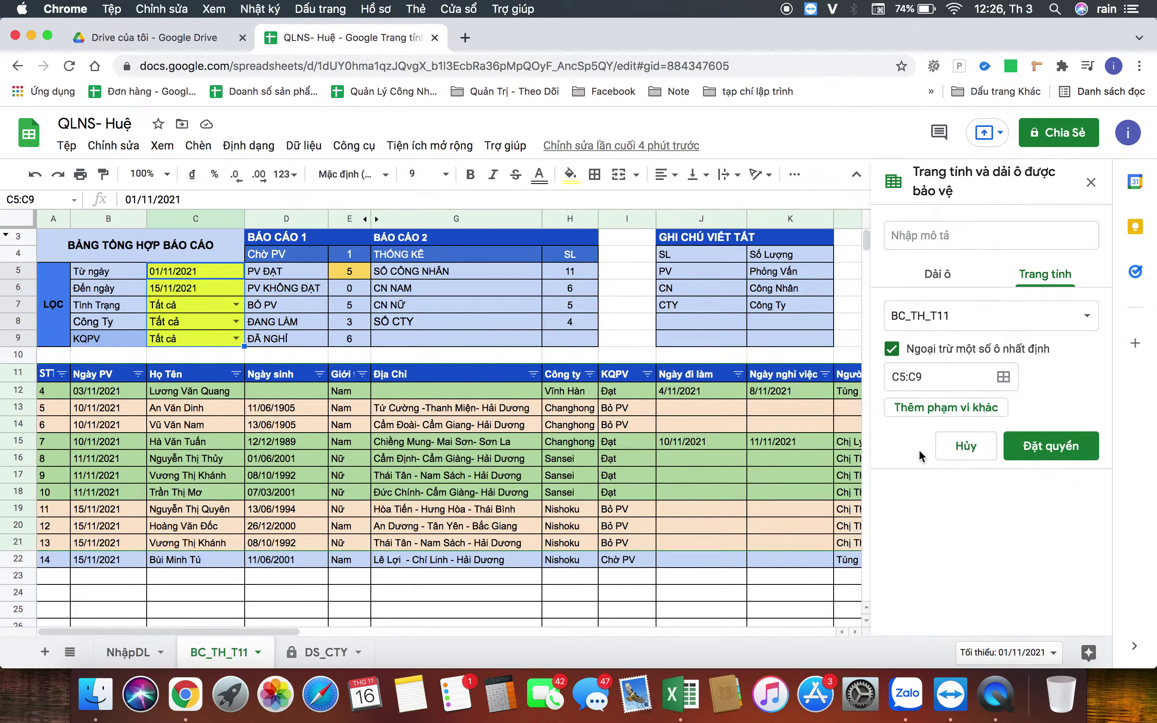
- Turn off the exception for certain cells in the BC_TH_T11 sheet protection
left_click(936, 285)
left_click(1040, 276)
left_click(892, 350)
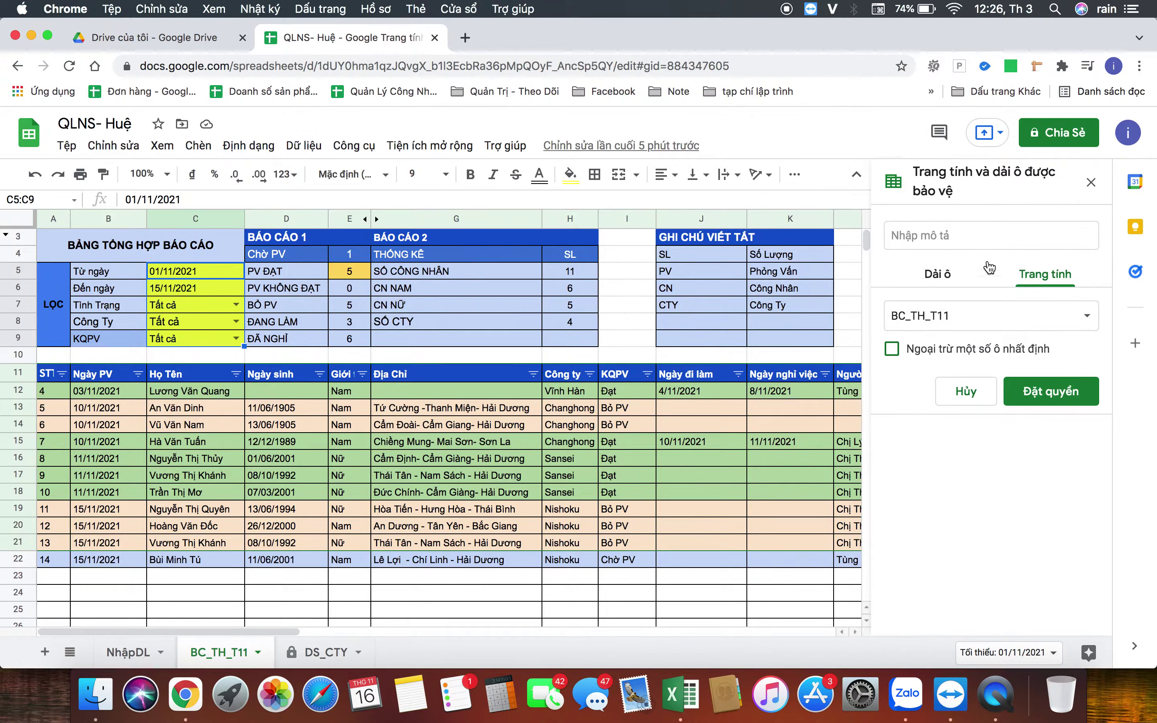
- Enter "Bảo vệ toàn bộ trang tính" as the description of the sheet protection
left_click(993, 239)
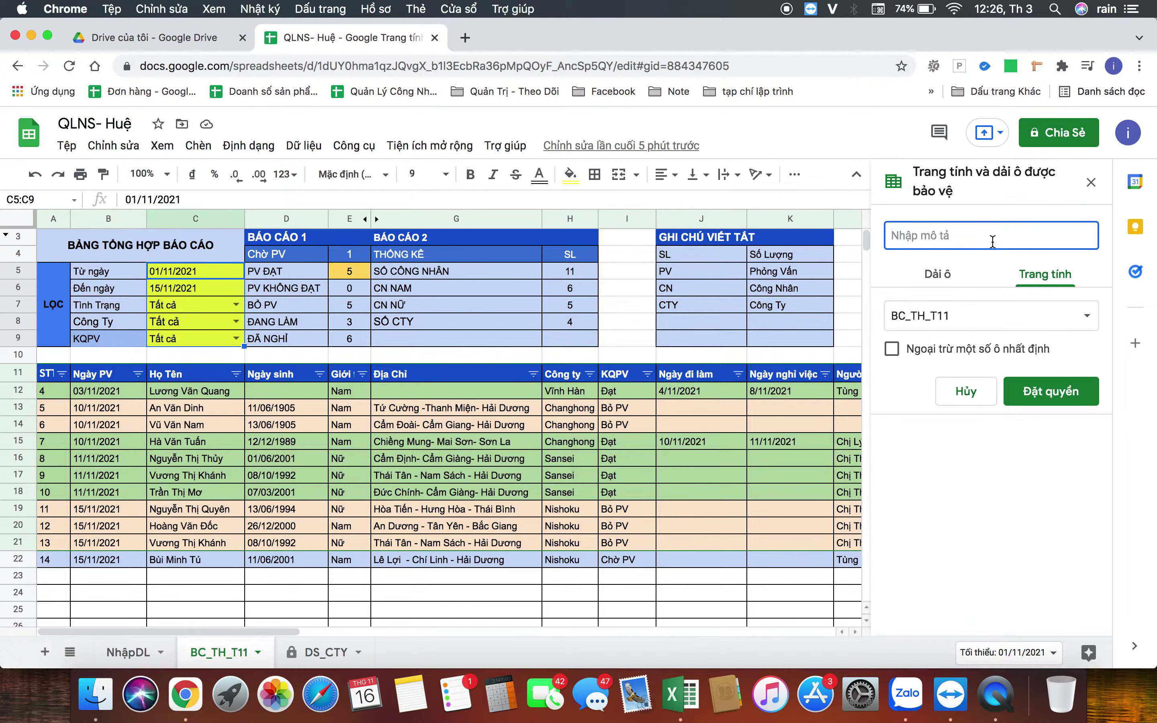
type("Bảo b")
key("BackSpace")
type("vệ toàn bộ trang tính")
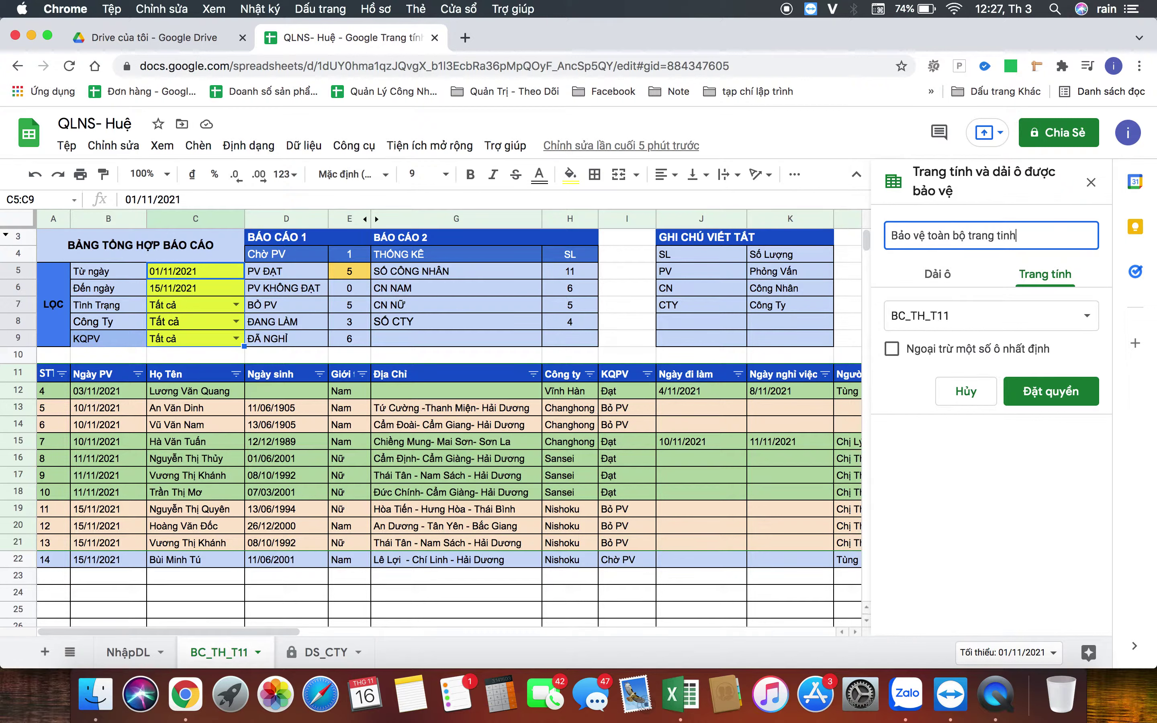
left_click(1039, 440)
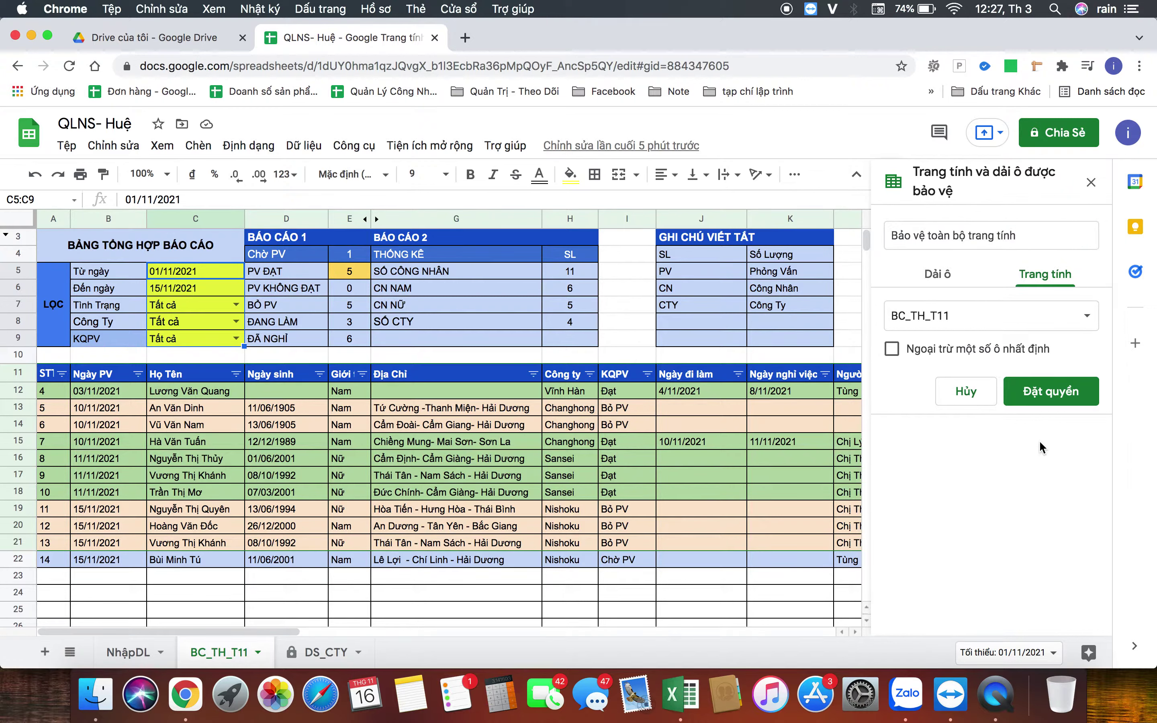
left_click_drag(1050, 234, 900, 236)
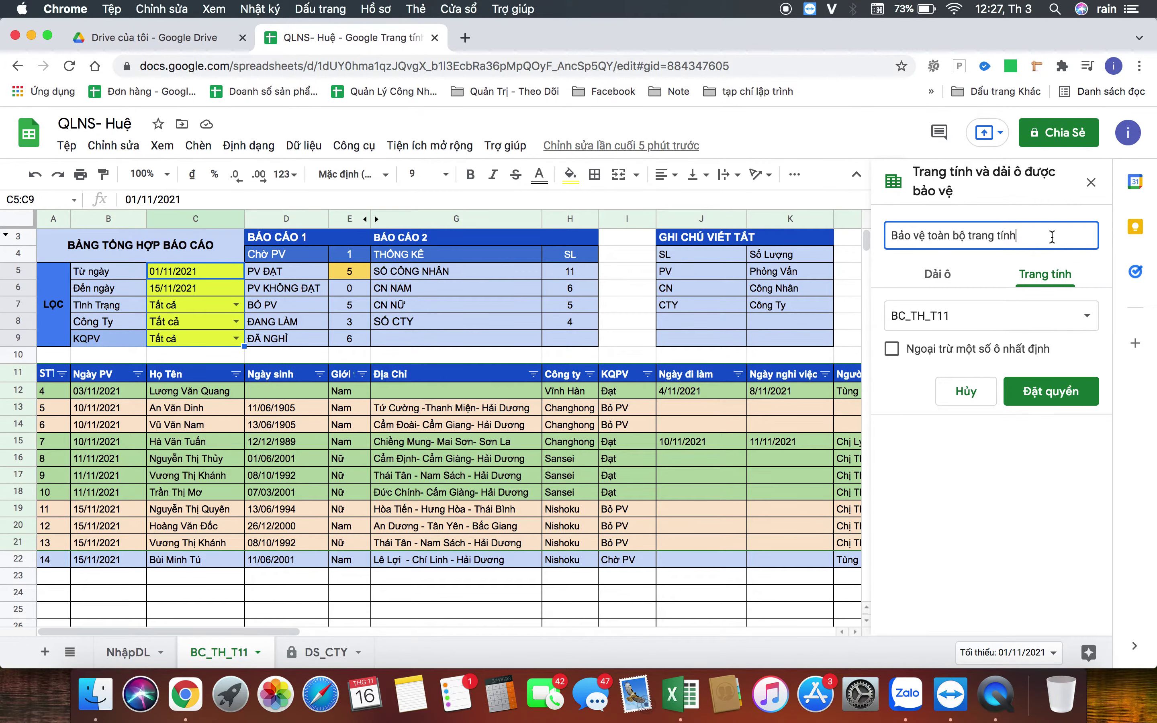
- Set the sheet protection's permissions to show a warning when the range is edited and save them
left_click(1049, 392)
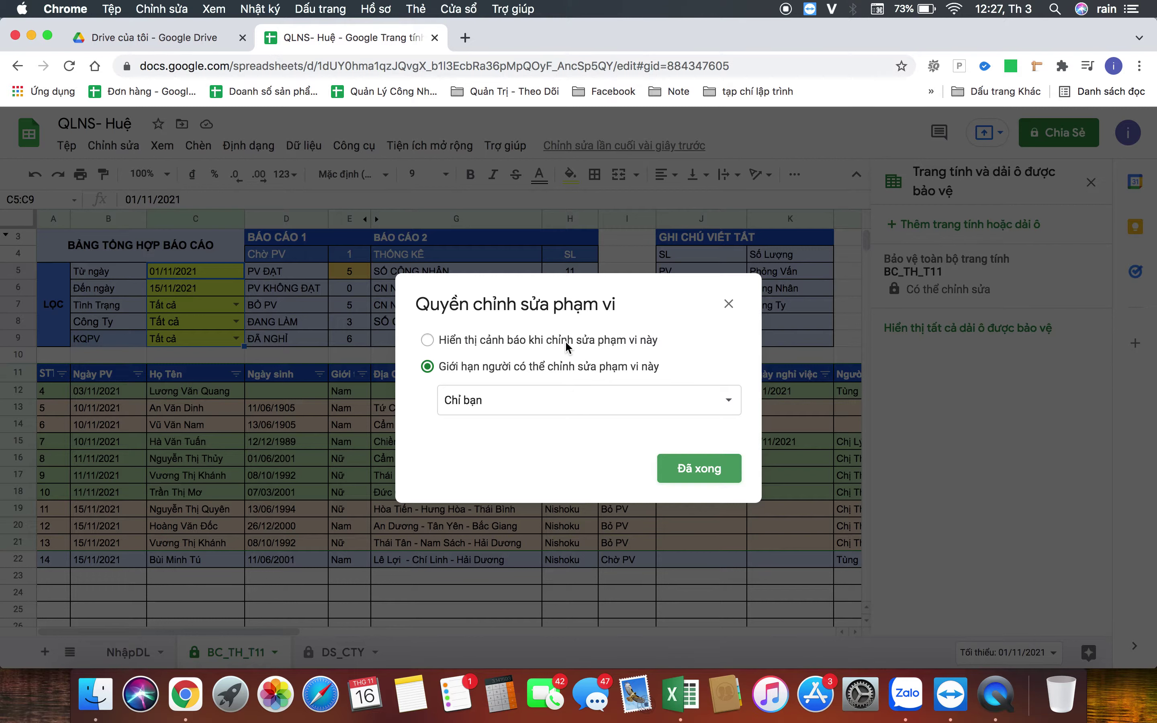
left_click(566, 340)
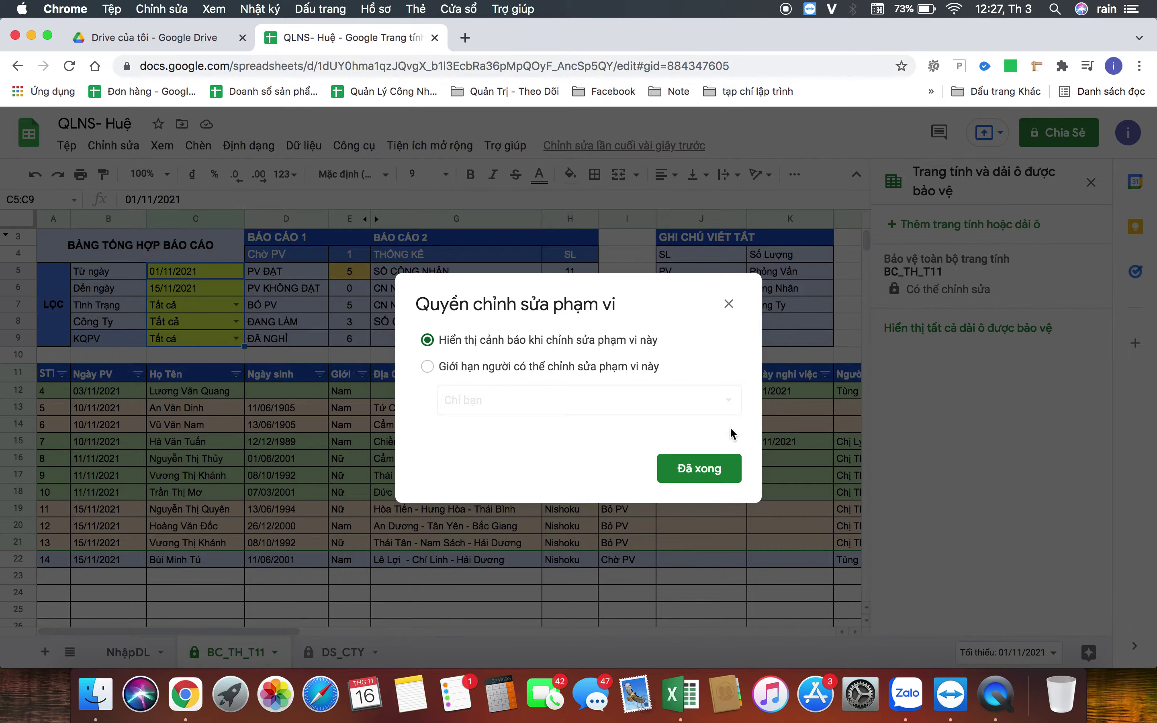
left_click(714, 464)
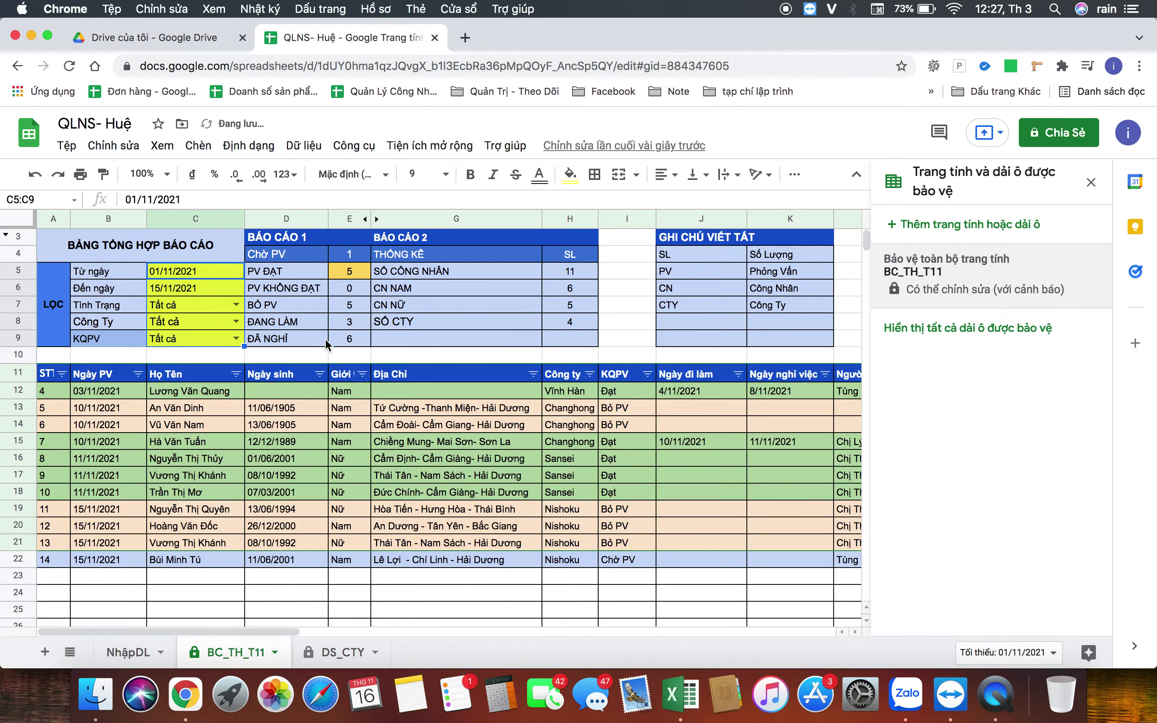
- Set the Tình Trạng filter in C7 to "Đang làm", accepting the edit despite the protection warning
left_click(236, 305)
left_click(185, 339)
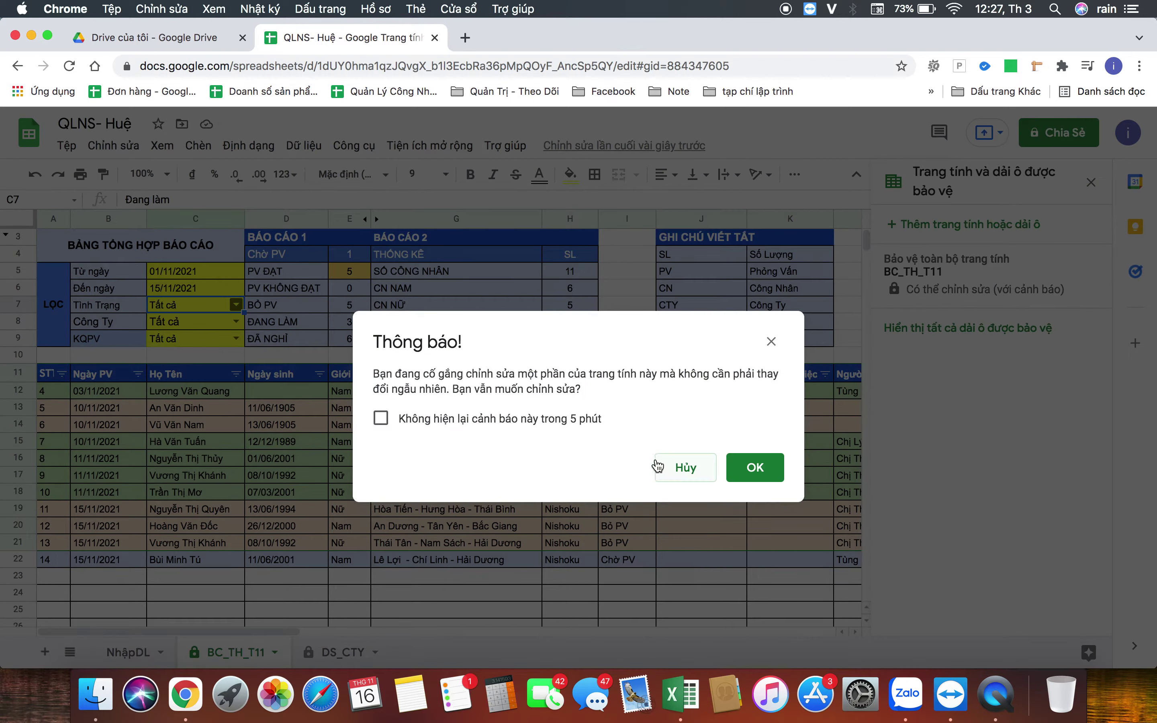
left_click(752, 470)
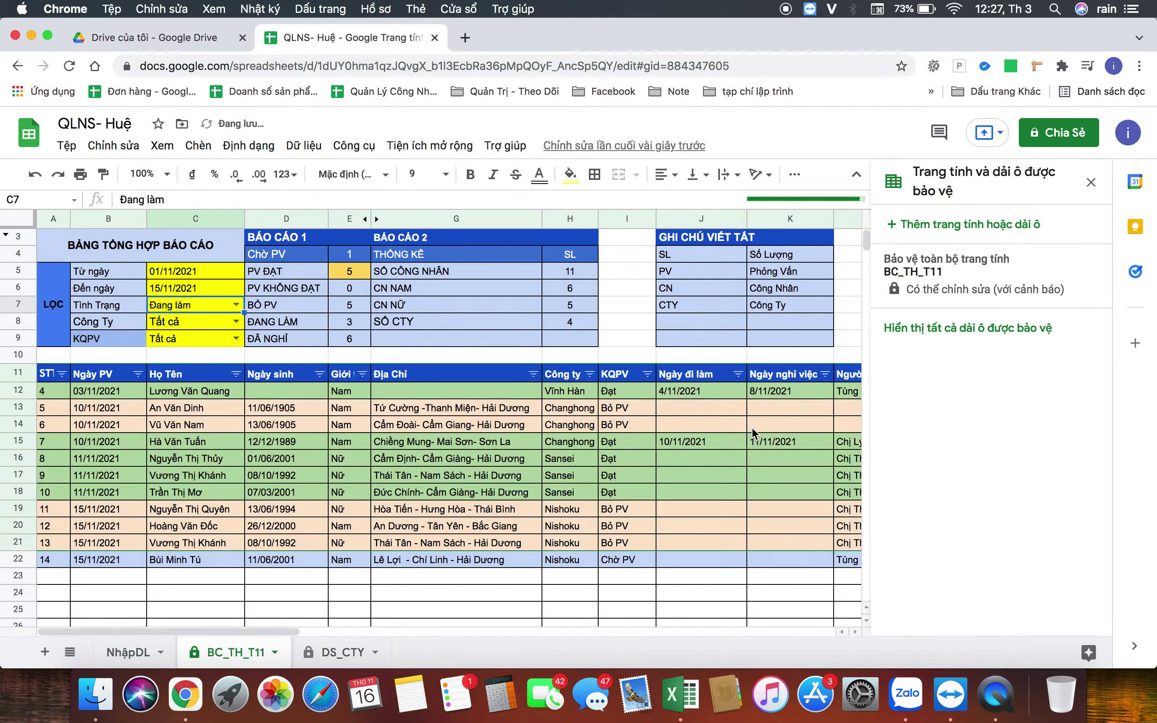
- Restrict editing of the protected BC_TH_T11 sheet to "Chỉ bạn" instead of showing an edit warning
left_click(981, 286)
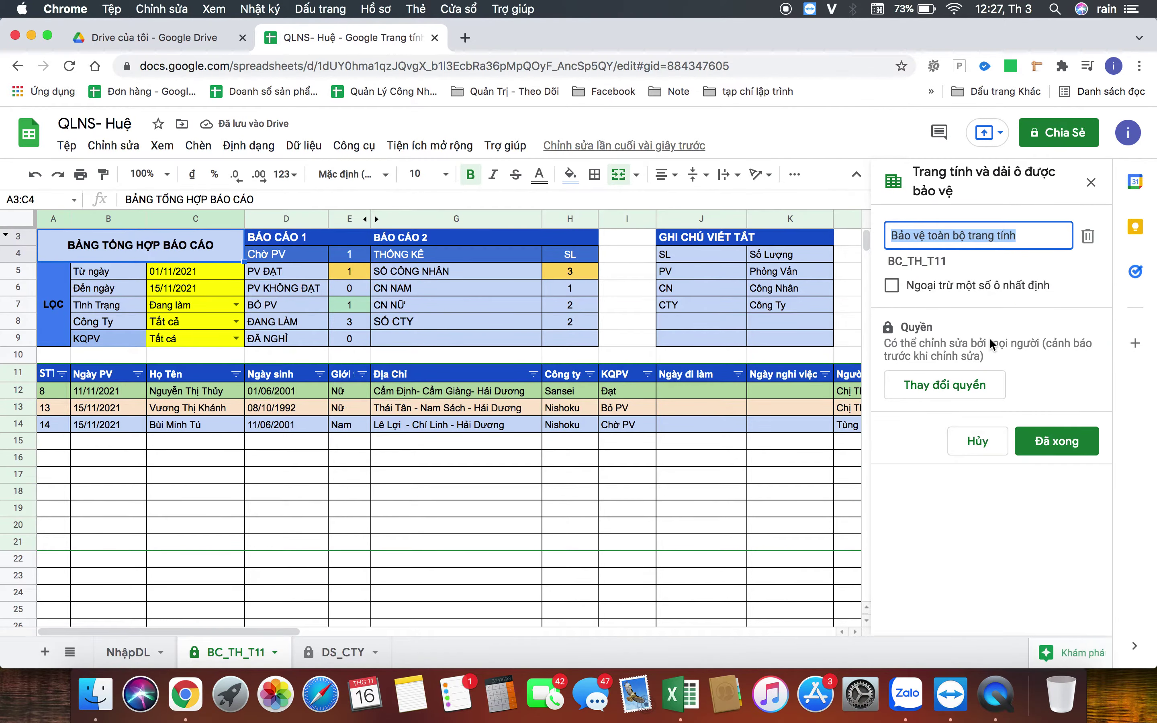
left_click(970, 383)
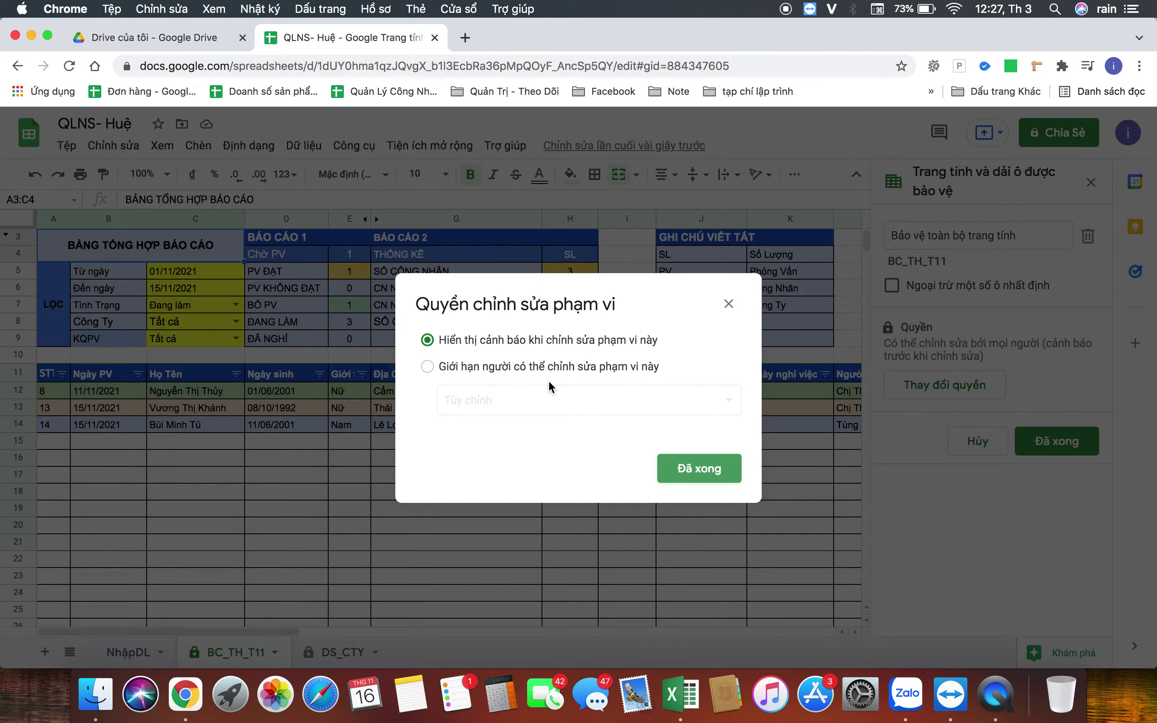
left_click(427, 368)
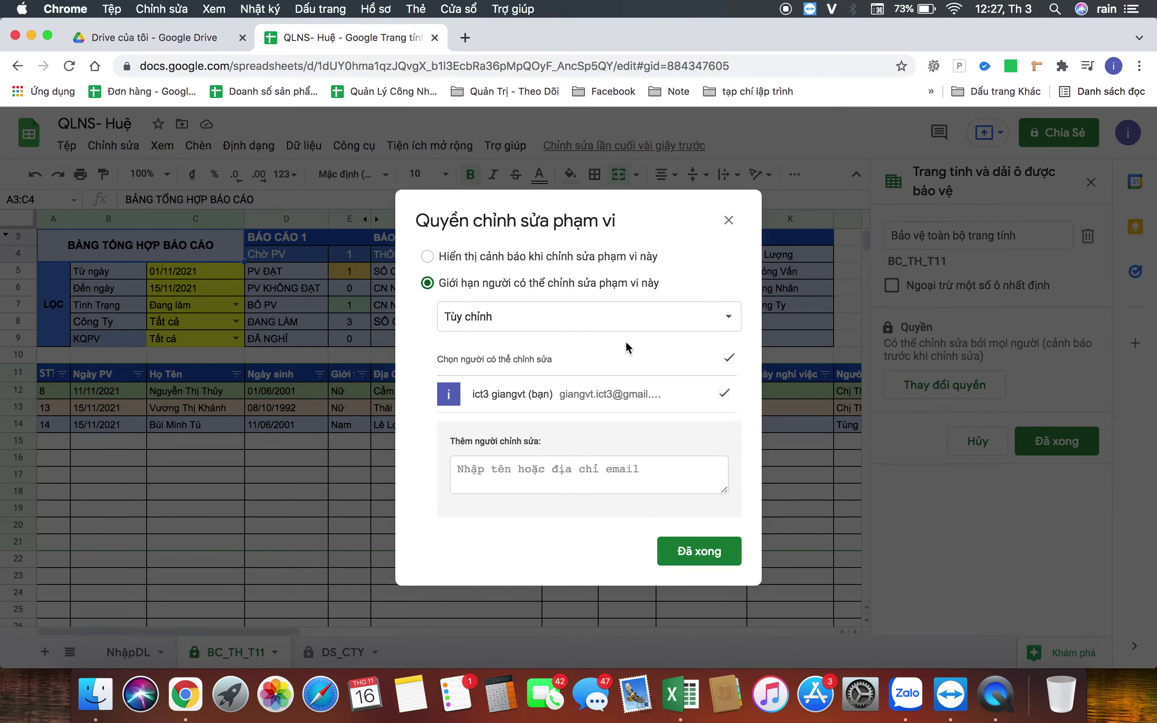
left_click(728, 324)
left_click(526, 295)
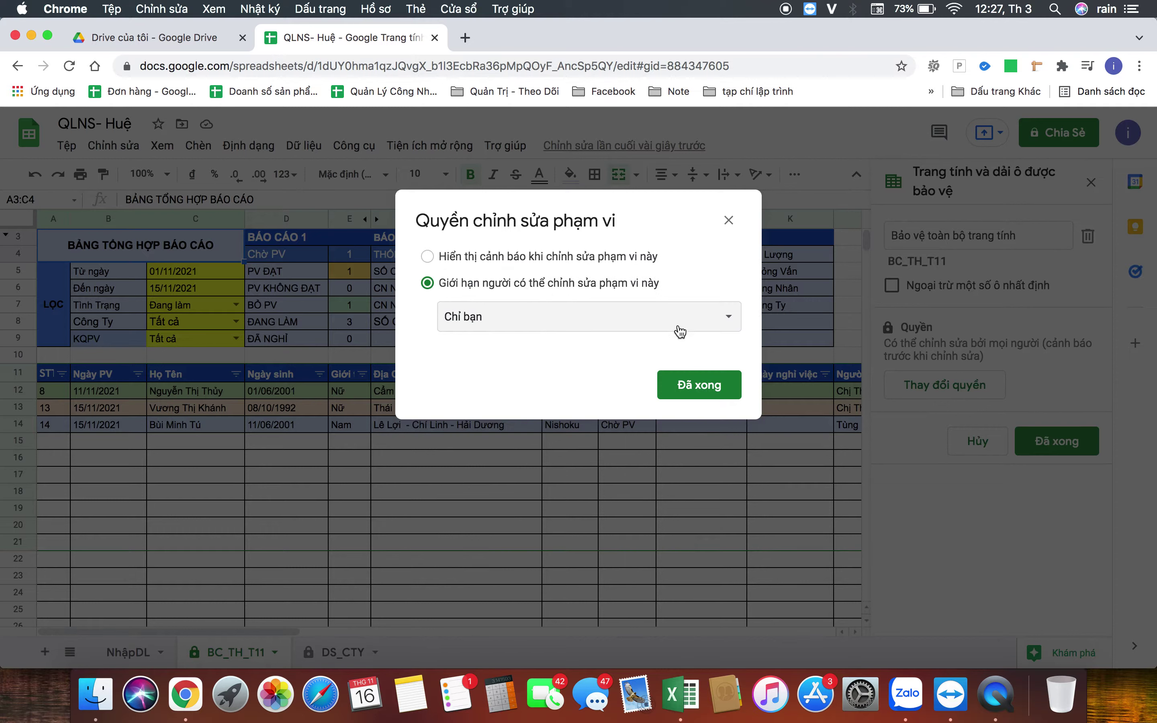
- Try the "Tùy chỉnh" editor list for the sheet protection, return it to "Chỉ bạn" and save the permissions
left_click(728, 322)
left_click(602, 339)
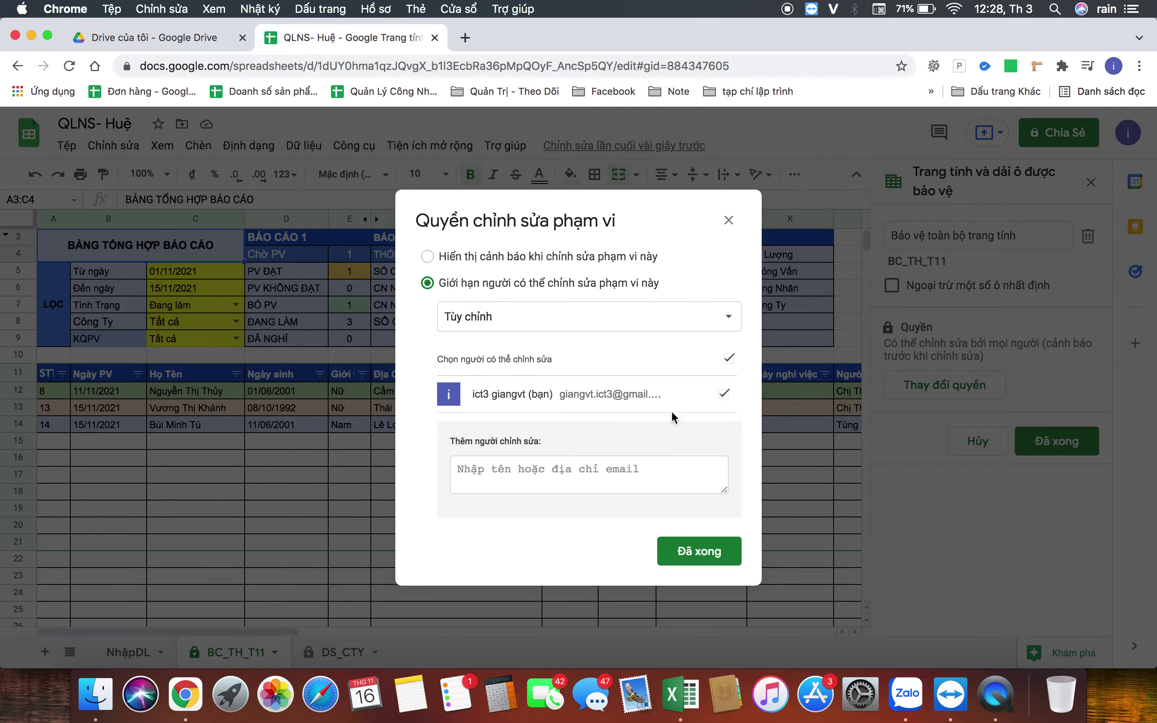
left_click(724, 316)
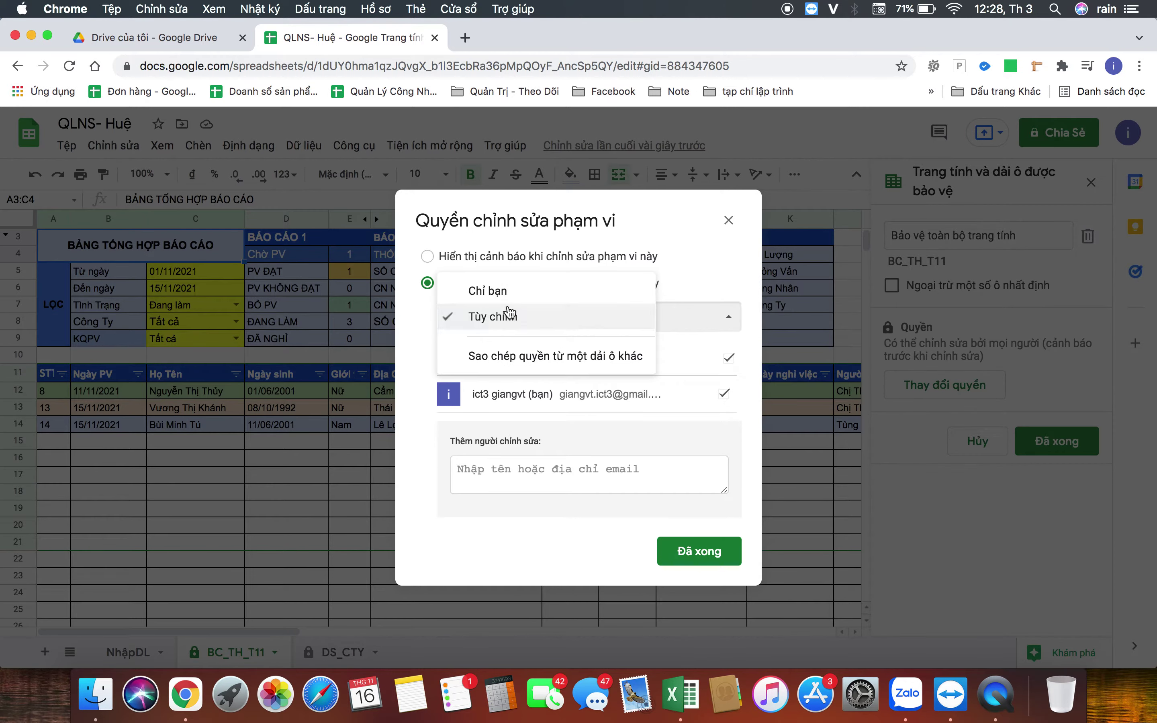
left_click(518, 287)
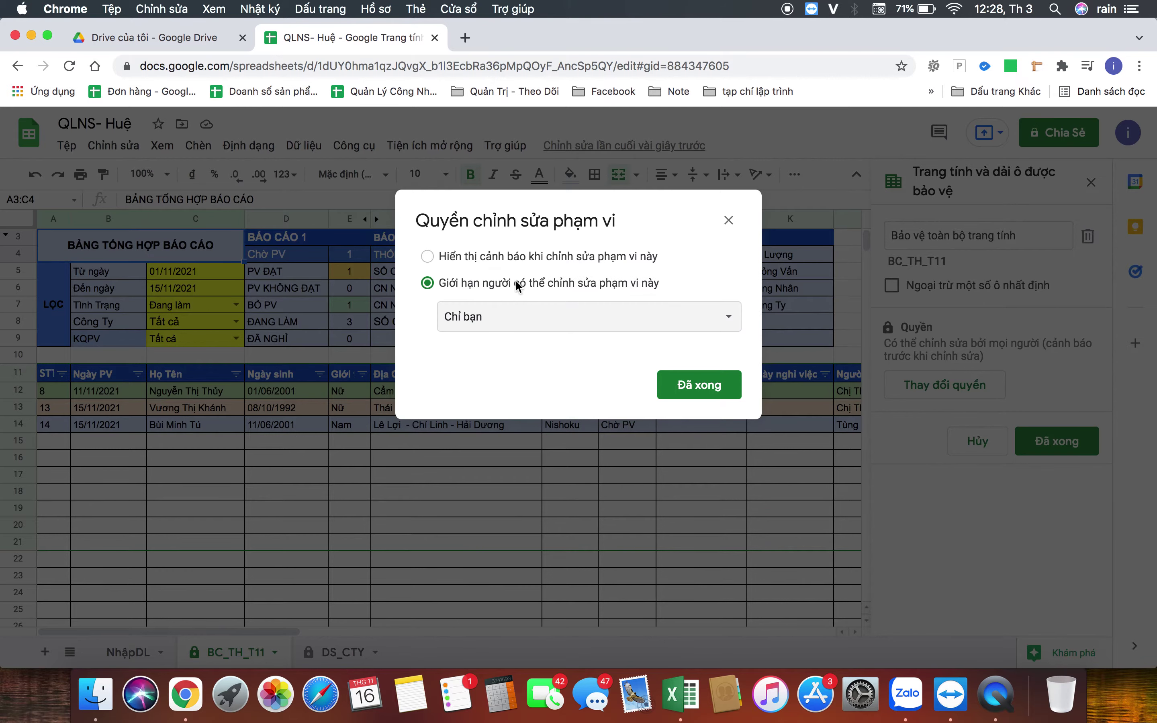
left_click(692, 390)
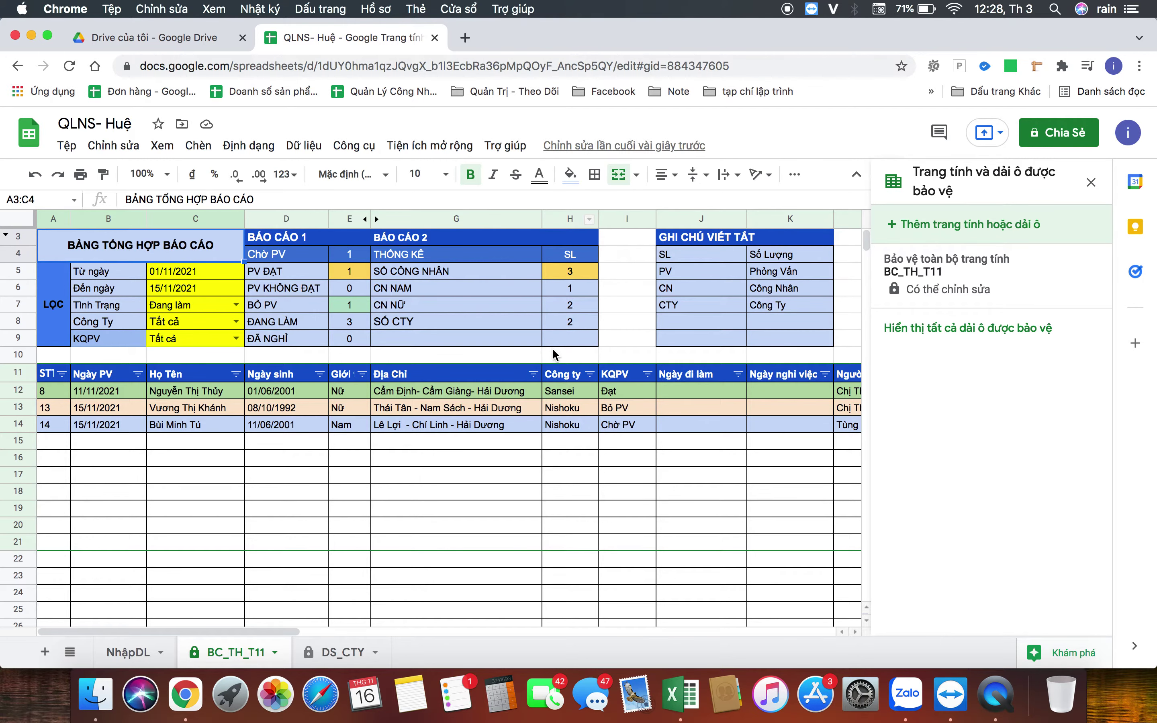
- Review the description and edit permissions of the BC_TH_T11 sheet protection and close its details
left_click(937, 275)
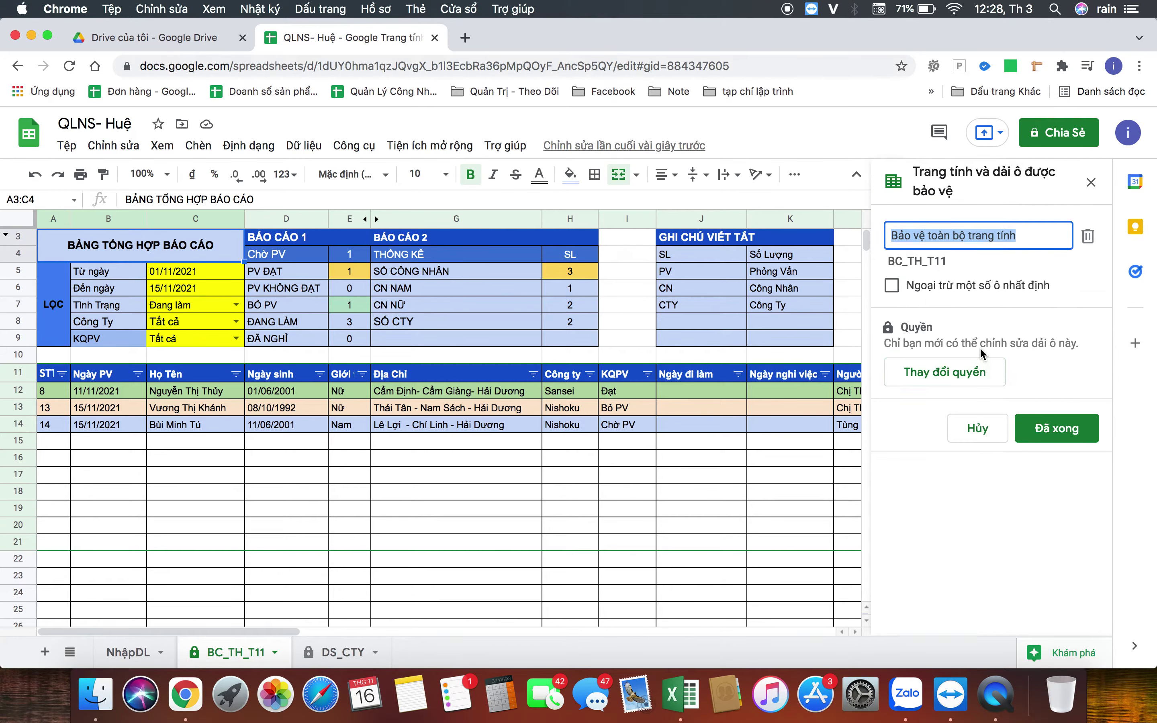
left_click(976, 257)
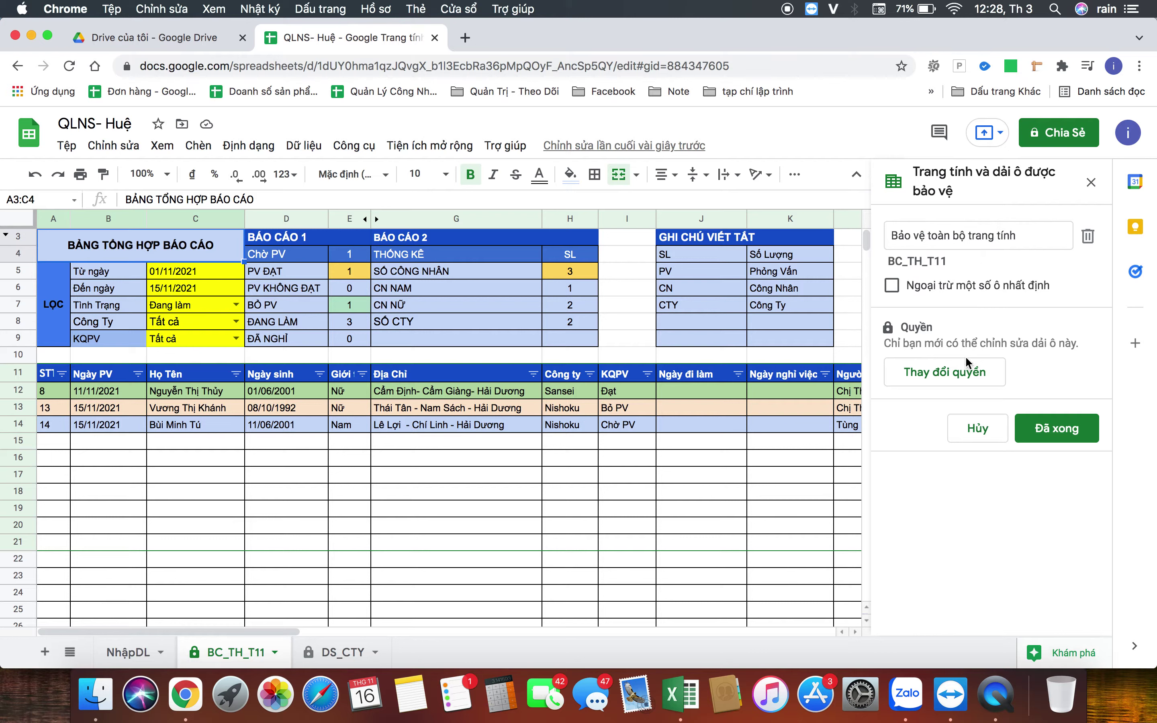
left_click(1056, 424)
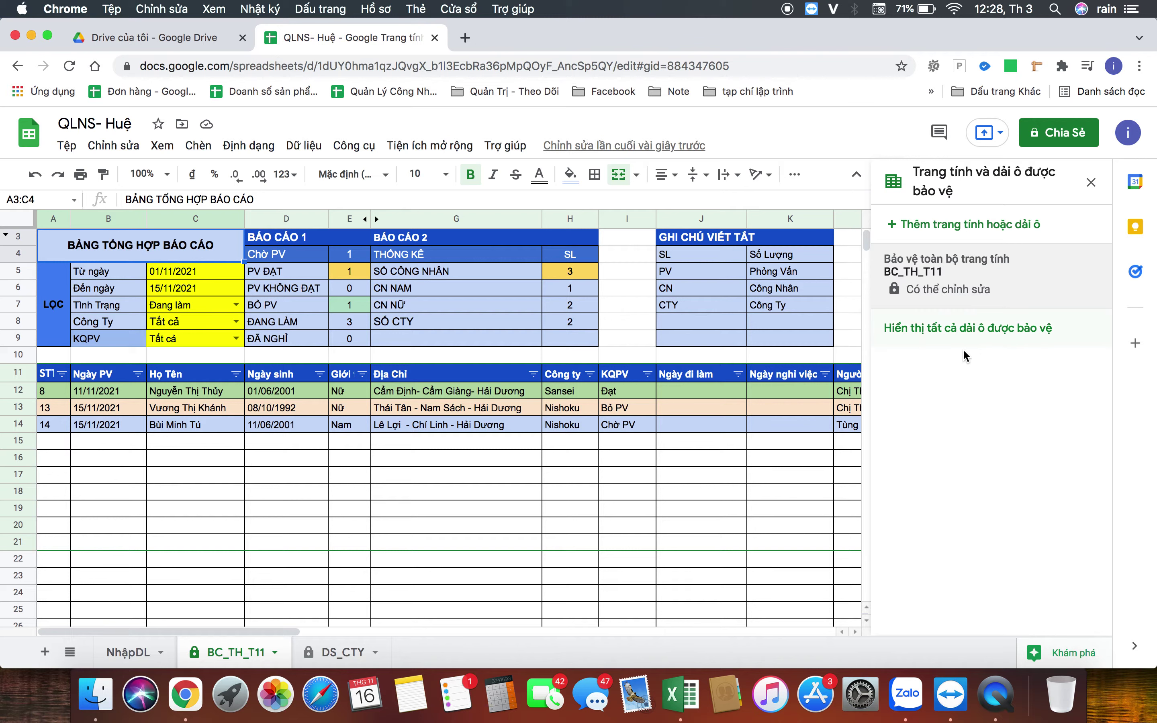
- Delete the protection of the entire BC_TH_T11 sheet and confirm the deletion
left_click(1070, 266)
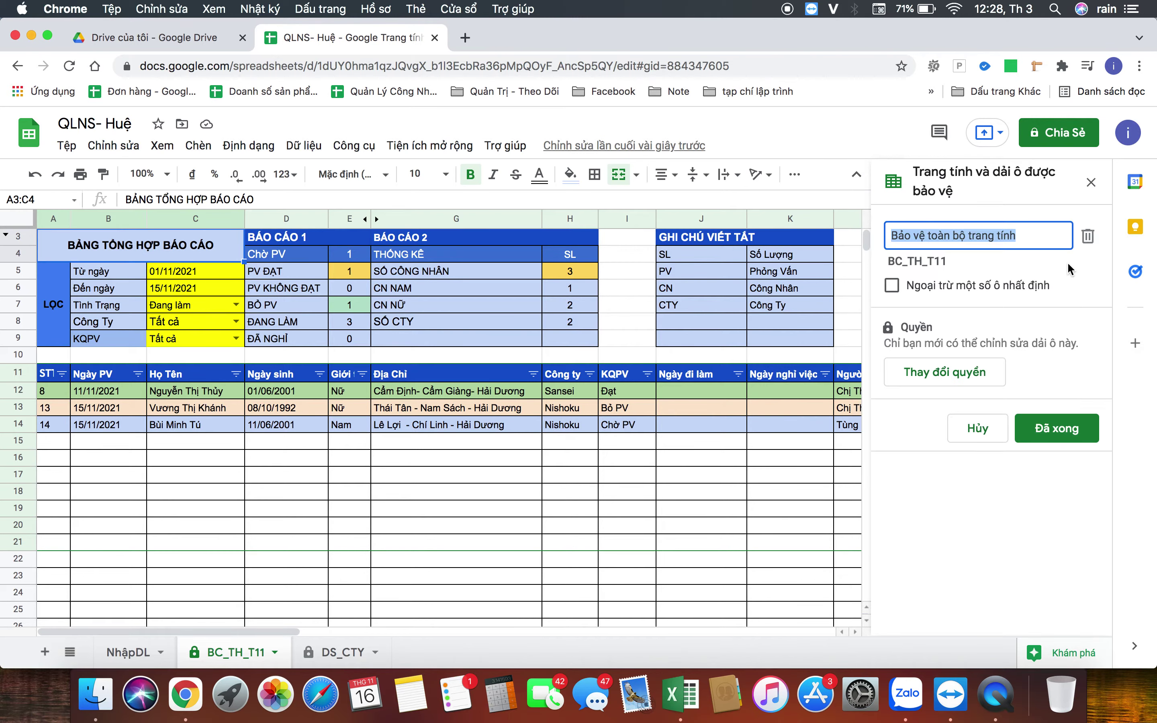
left_click(1088, 239)
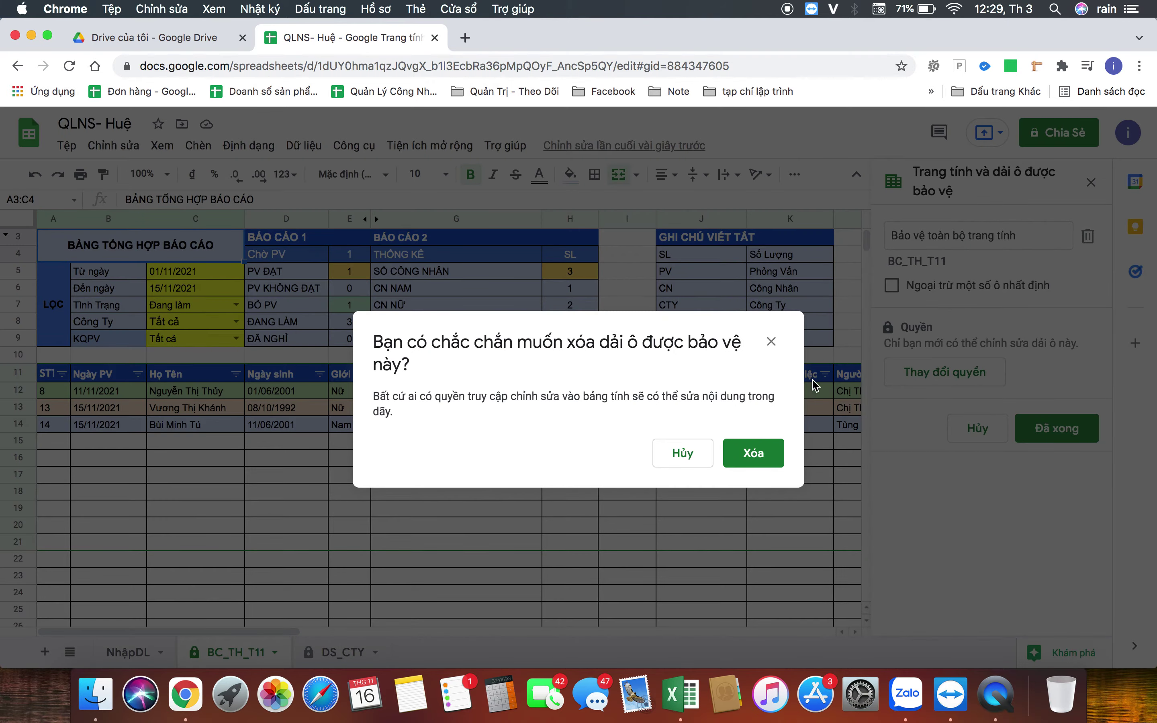
left_click(752, 457)
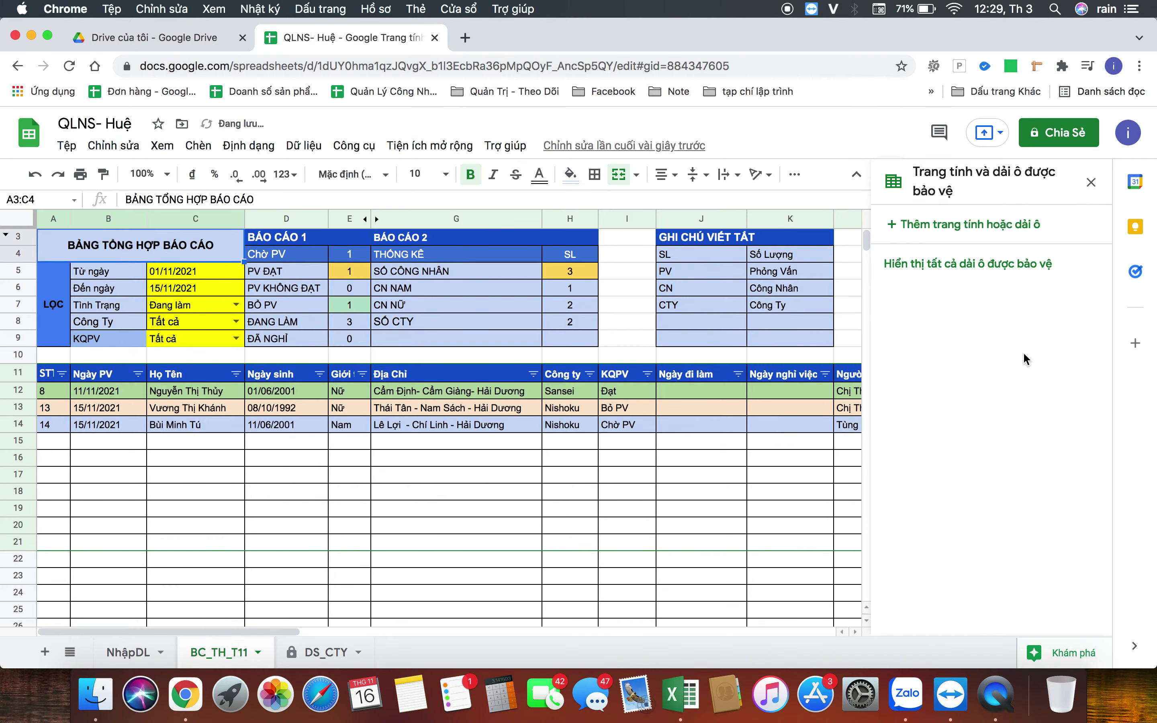
- Add two protections without a description for the range BC_TH_T11!A3:C4, each restricting editing to "Chỉ bạn"
left_click(1008, 207)
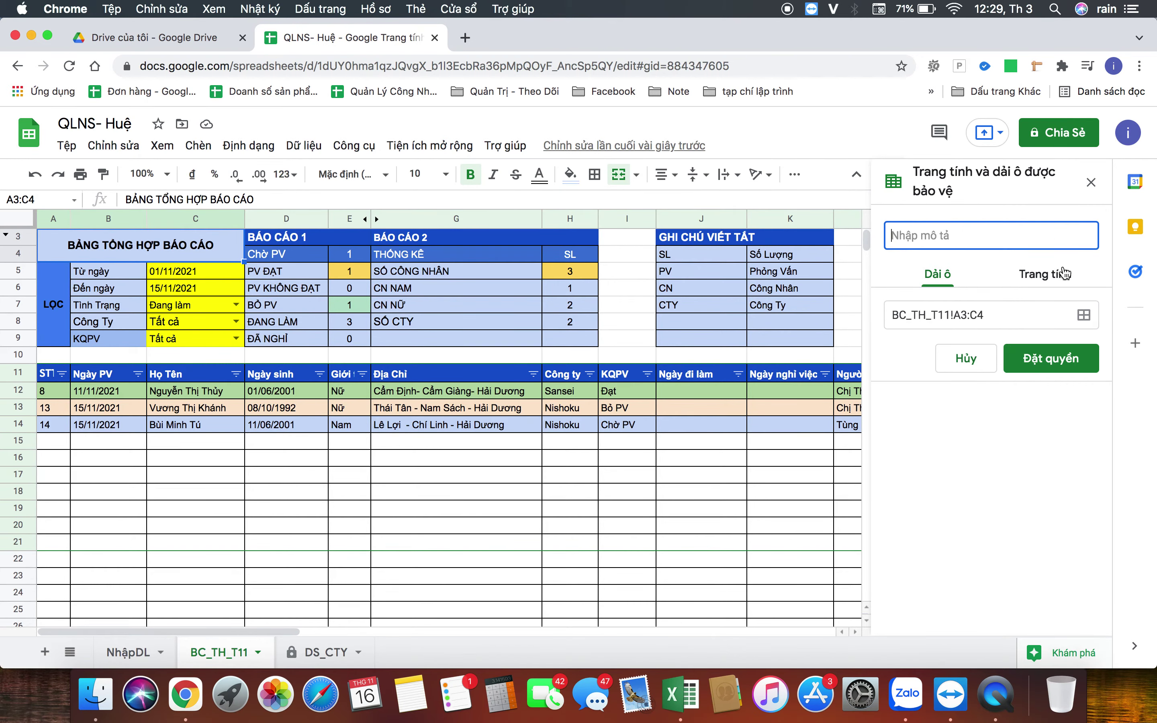
left_click(1066, 347)
left_click(698, 467)
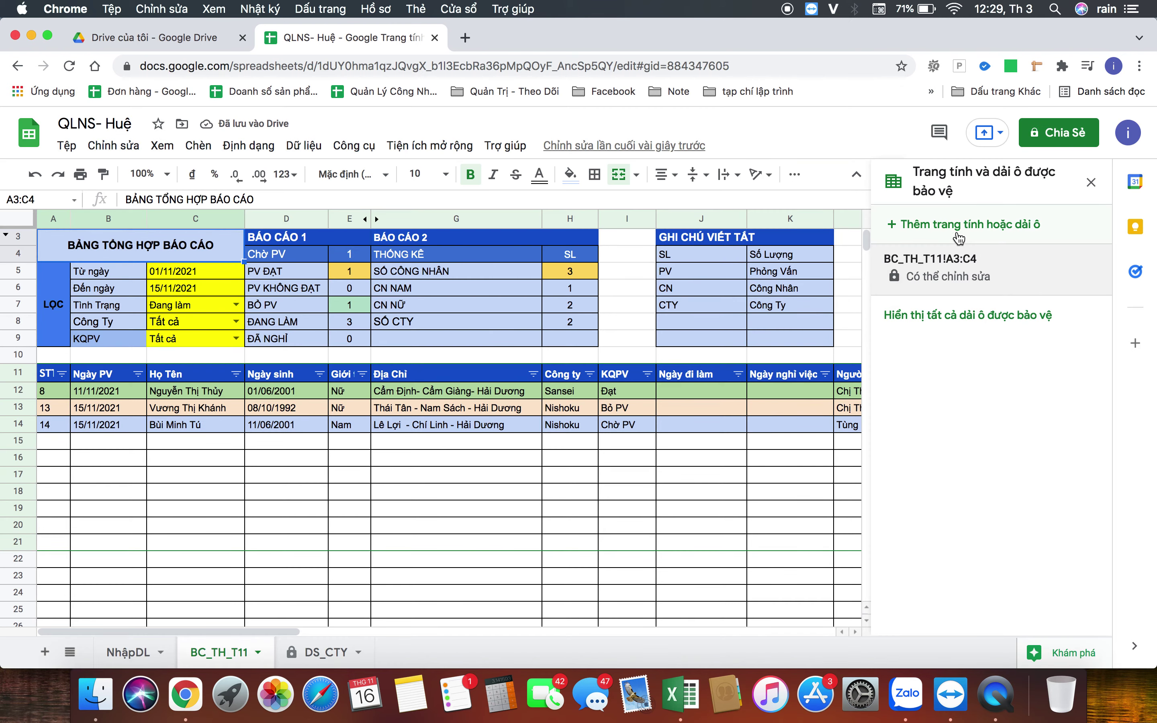
left_click(961, 225)
left_click(1052, 359)
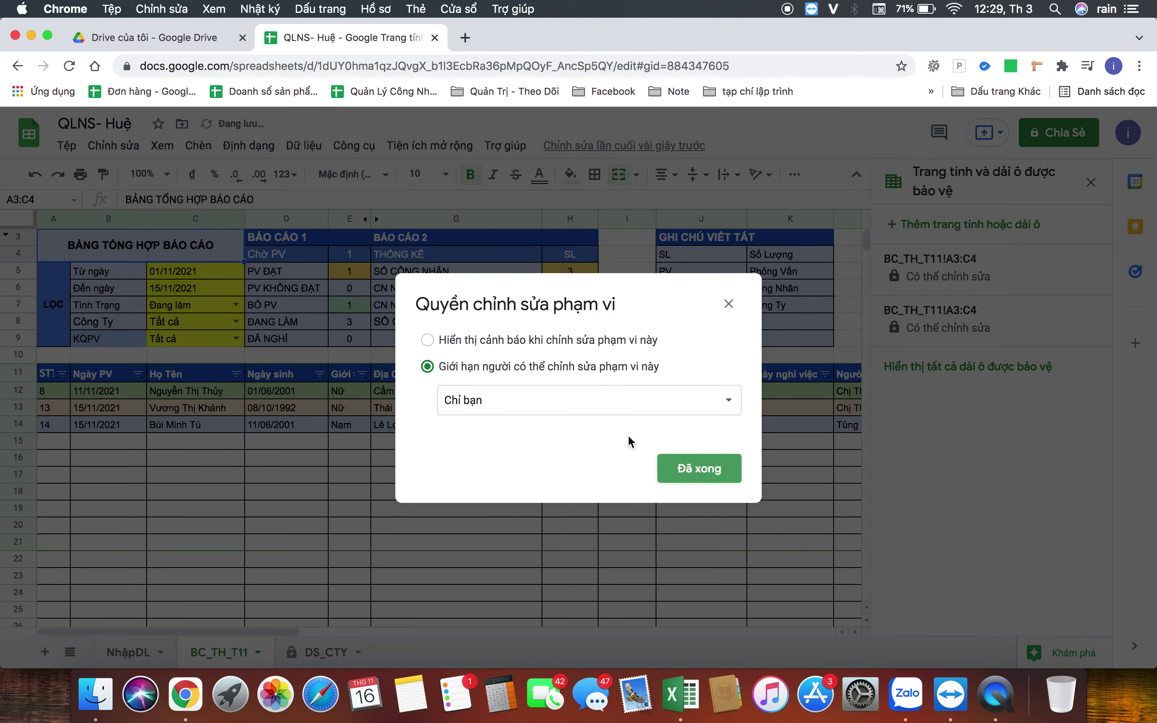
left_click(693, 471)
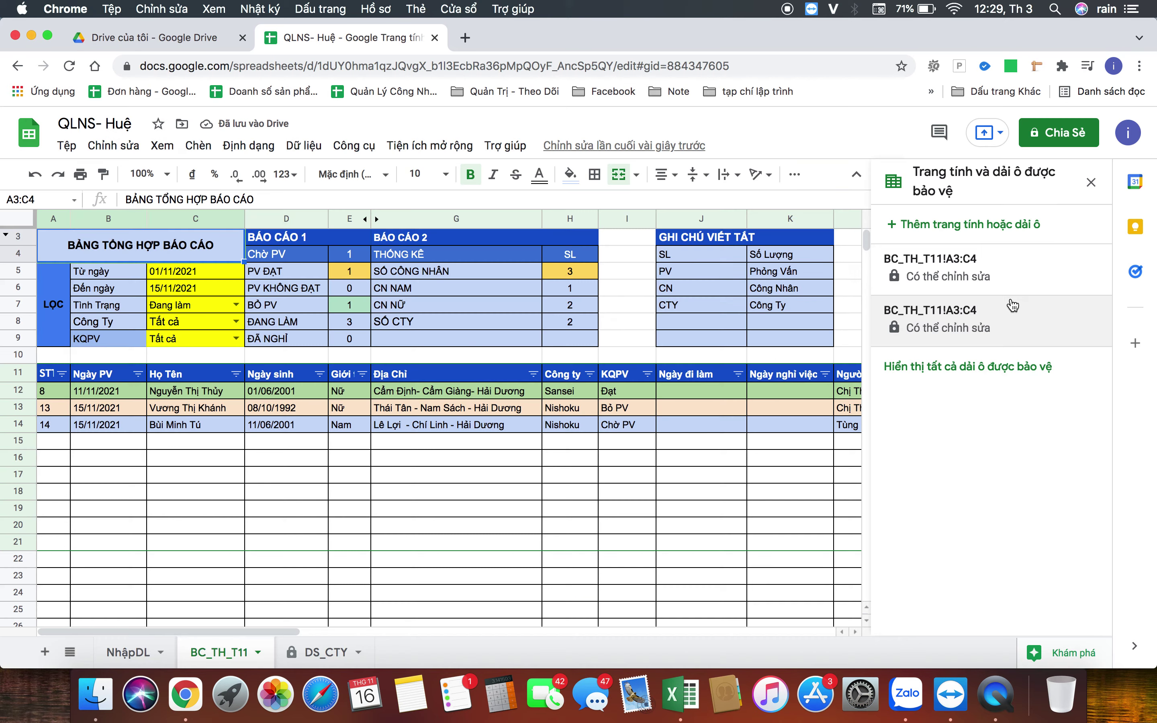
- Delete both protections of the range BC_TH_T11!A3:C4 and close the protected sheets and ranges settings
left_click(1013, 311)
left_click(1089, 236)
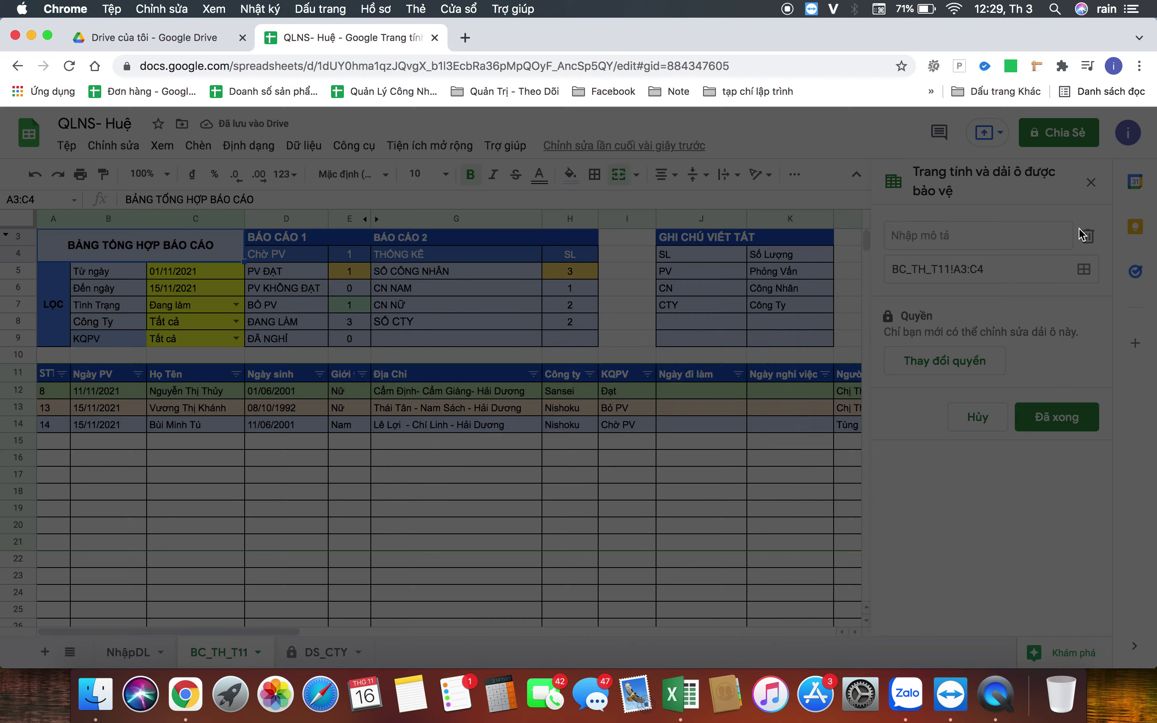
left_click(763, 449)
left_click(952, 265)
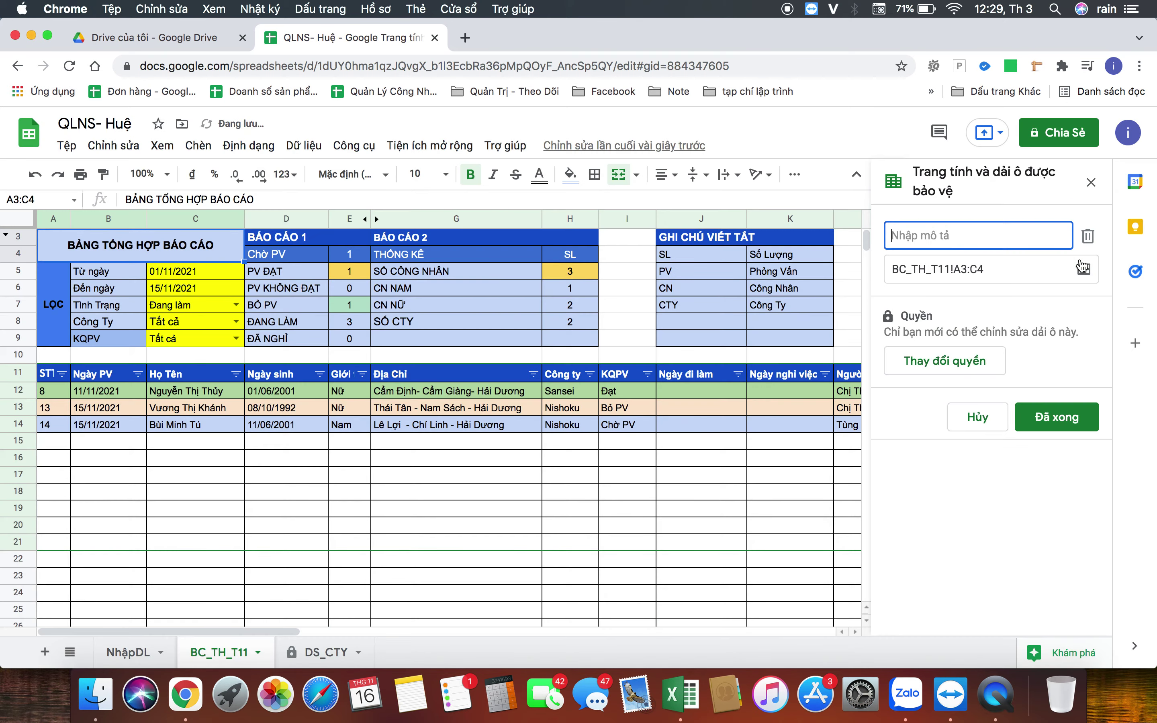
left_click(1088, 236)
left_click(762, 447)
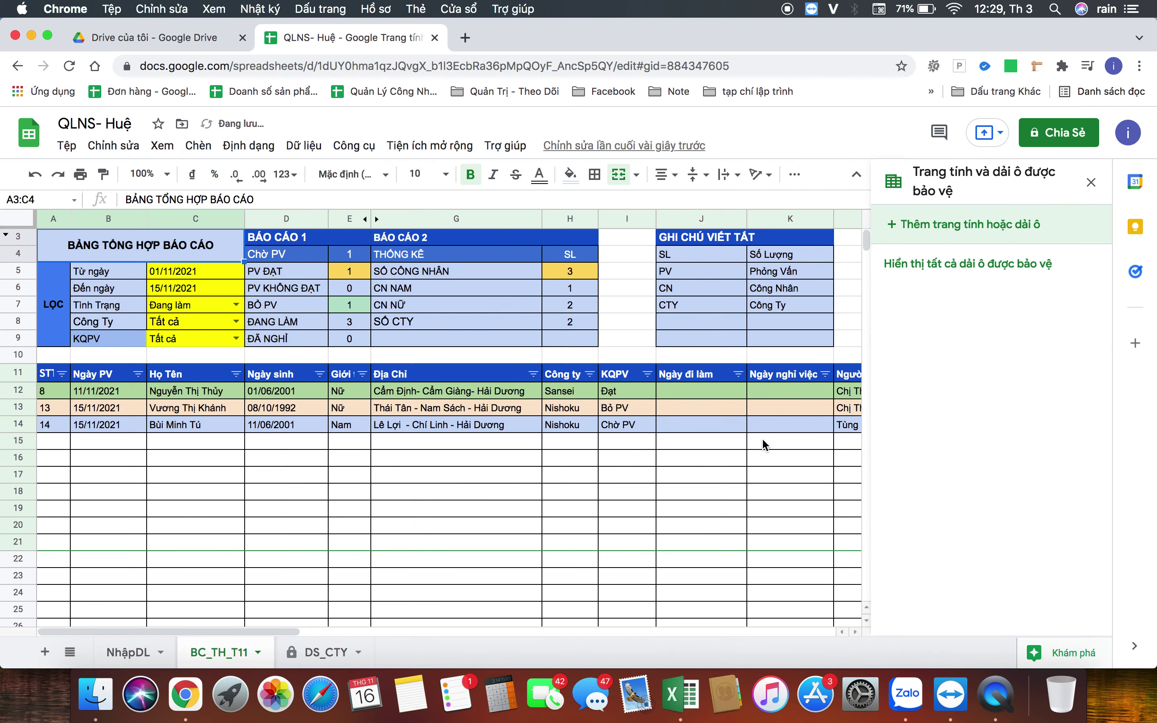
left_click(1093, 184)
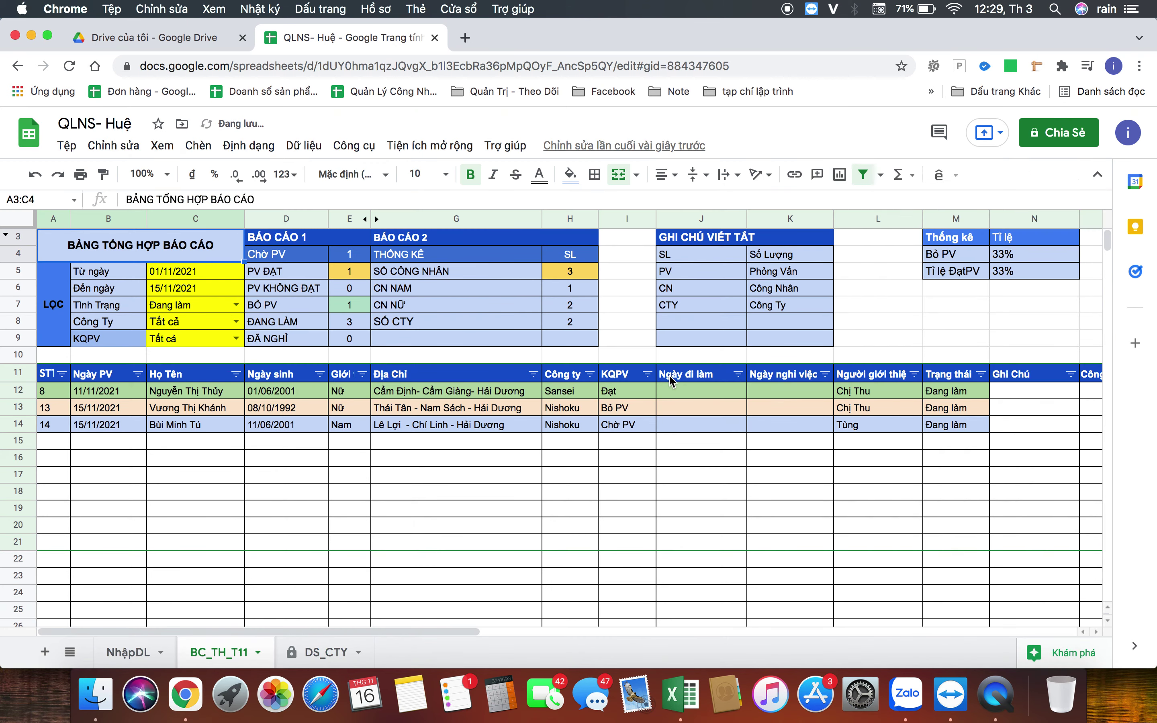